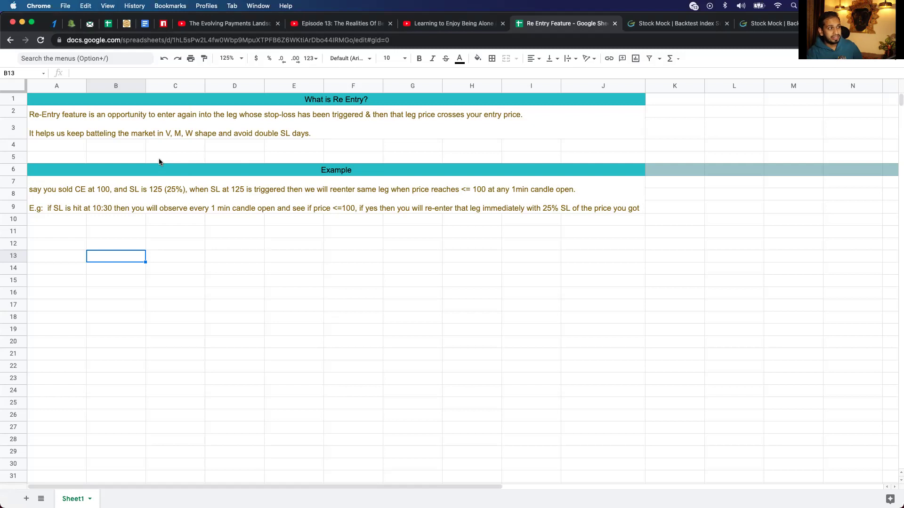
pyautogui.click(193, 119)
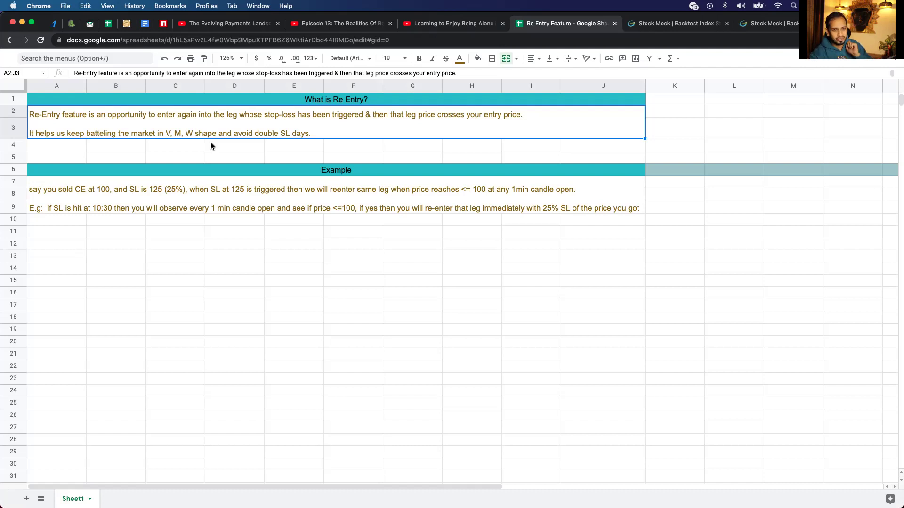
pyautogui.click(163, 204)
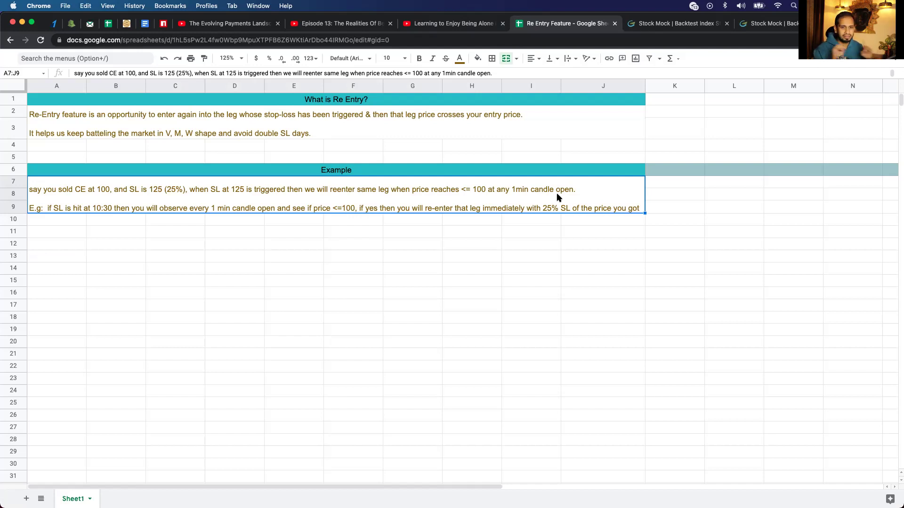
# Enter the time 930 in B13 with the price 100 below it, and label the price row CE in A14
pyautogui.click(112, 258)
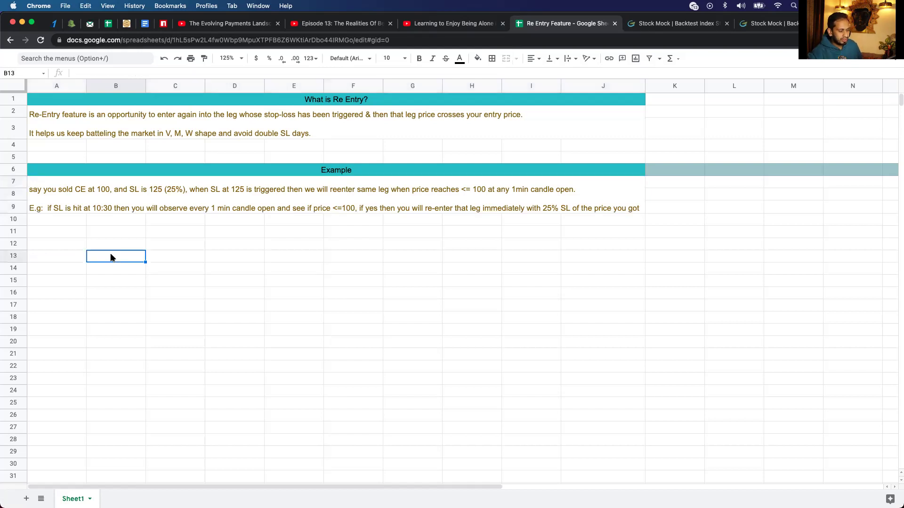
pyautogui.write('930')
pyautogui.press('Return')
pyautogui.write('100')
pyautogui.press('Return')
pyautogui.click(116, 269)
pyautogui.click(56, 268)
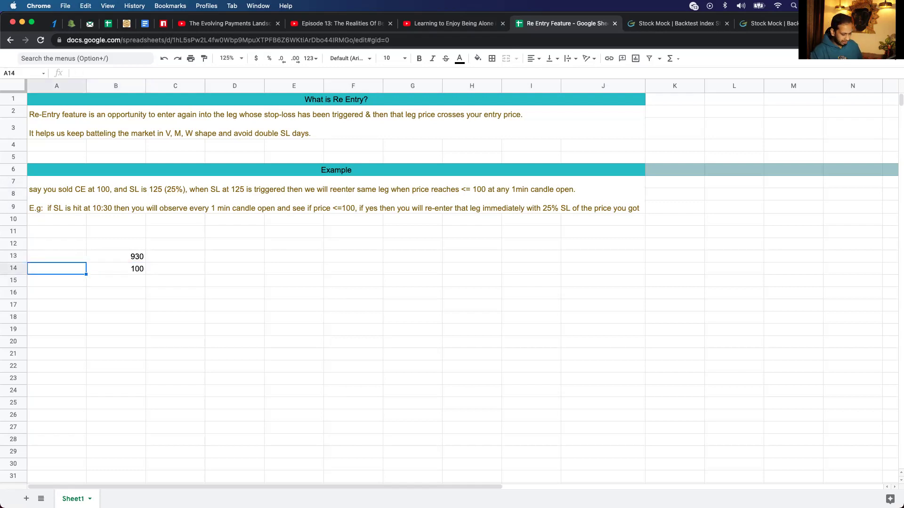
pyautogui.write('CE')
pyautogui.press('Return')
# Add the stop-loss entry to the CE example: time 1030 in C13 and price 125 in C14
pyautogui.press('Up')
pyautogui.press('Right')
pyautogui.press('Right')
pyautogui.press('Up')
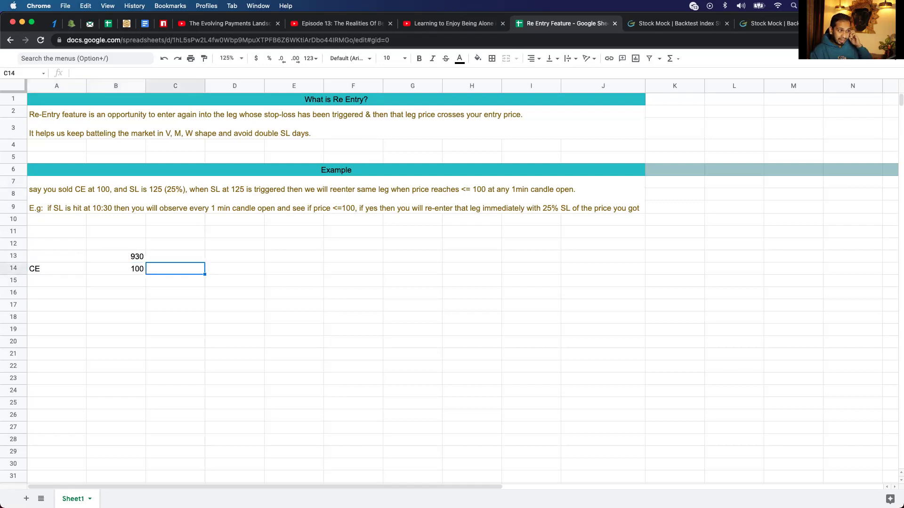
pyautogui.write('1030')
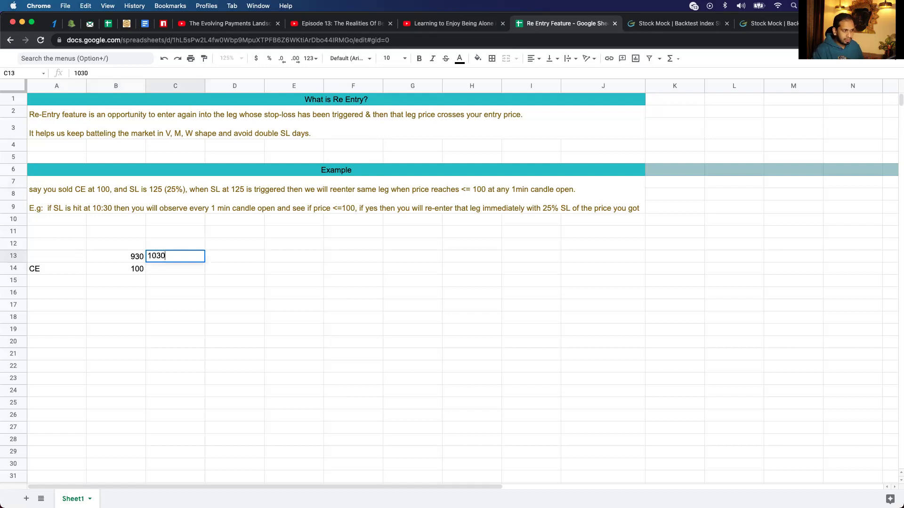
pyautogui.press('Return')
pyautogui.write('125')
pyautogui.press('Return')
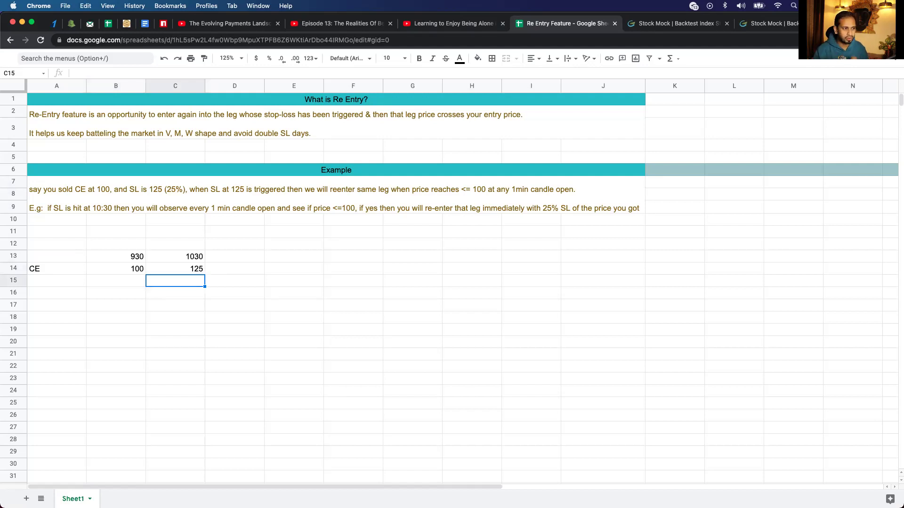
# Enter the following candle's time 1031 in D13 and its CE price 120 in D14
pyautogui.press('Up')
pyautogui.press('Up')
pyautogui.press('Right')
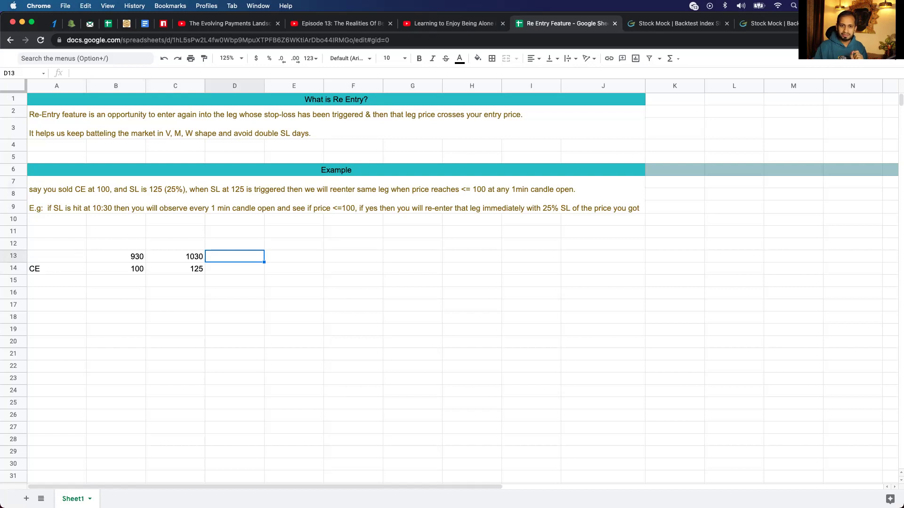
pyautogui.write('1031')
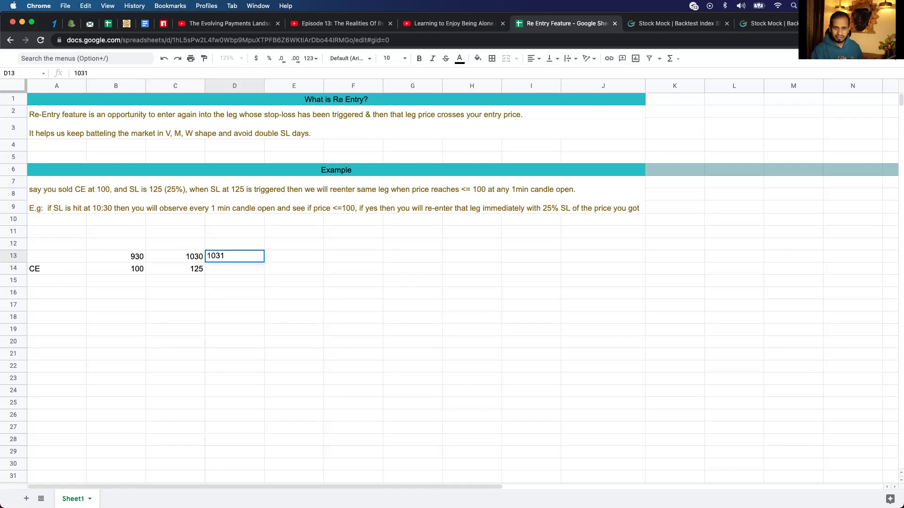
pyautogui.press('Return')
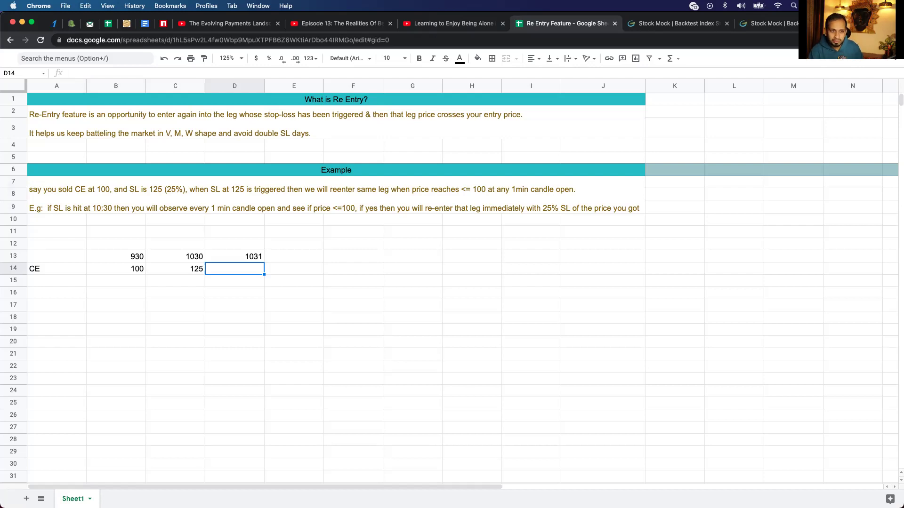
pyautogui.write('120')
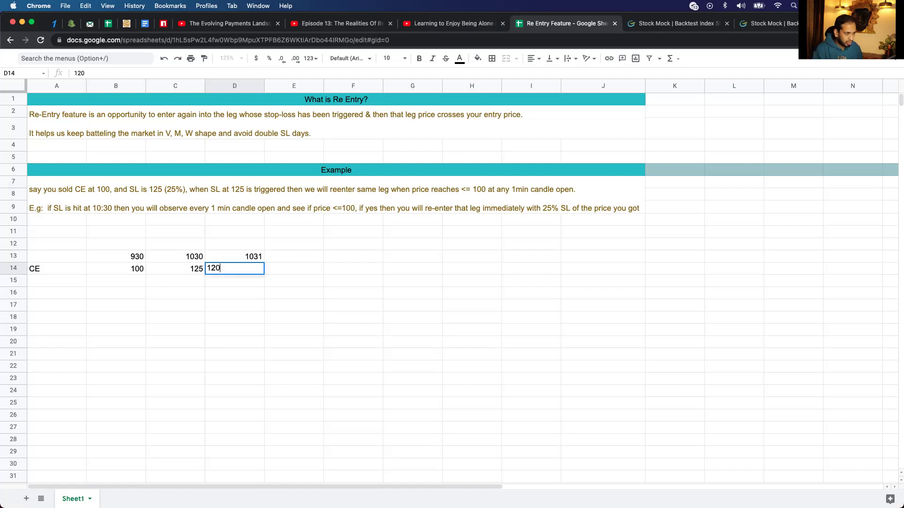
pyautogui.press('Return')
pyautogui.click(235, 269)
pyautogui.click(235, 256)
pyautogui.press('Right')
pyautogui.press('Down')
pyautogui.press('Left')
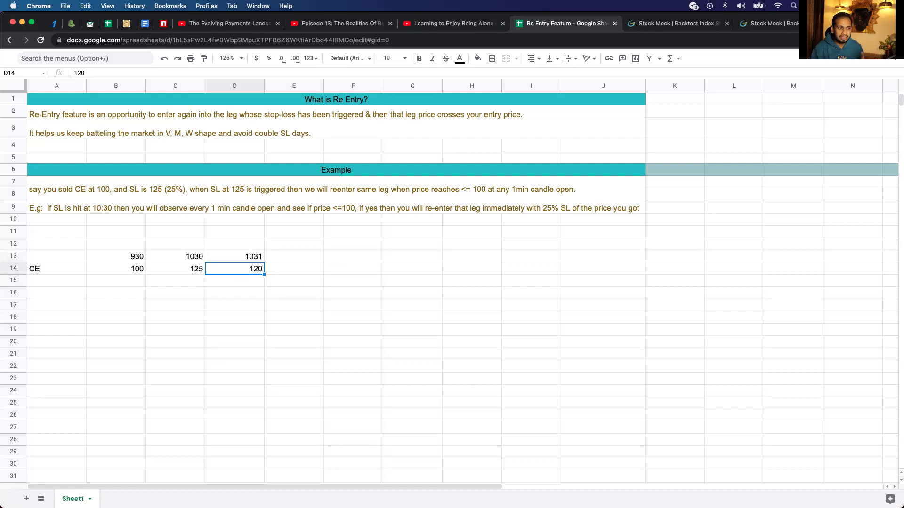
pyautogui.click(134, 272)
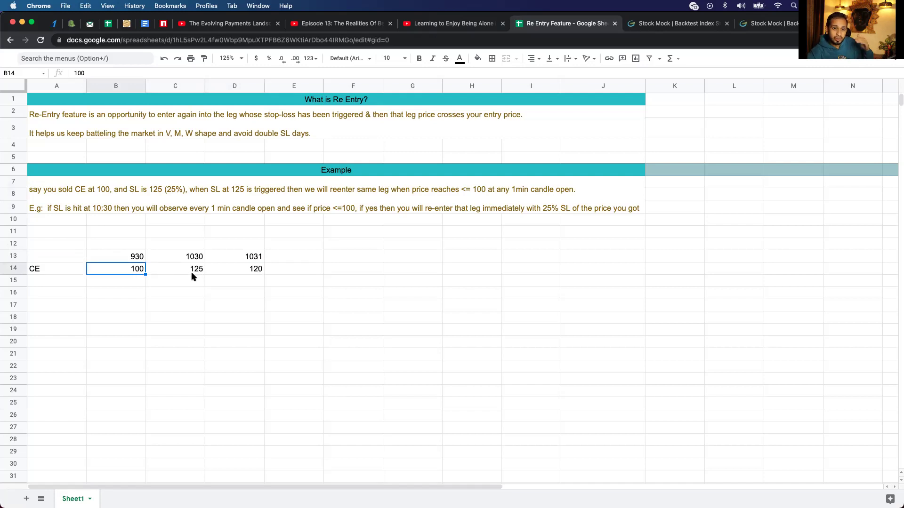
pyautogui.click(253, 273)
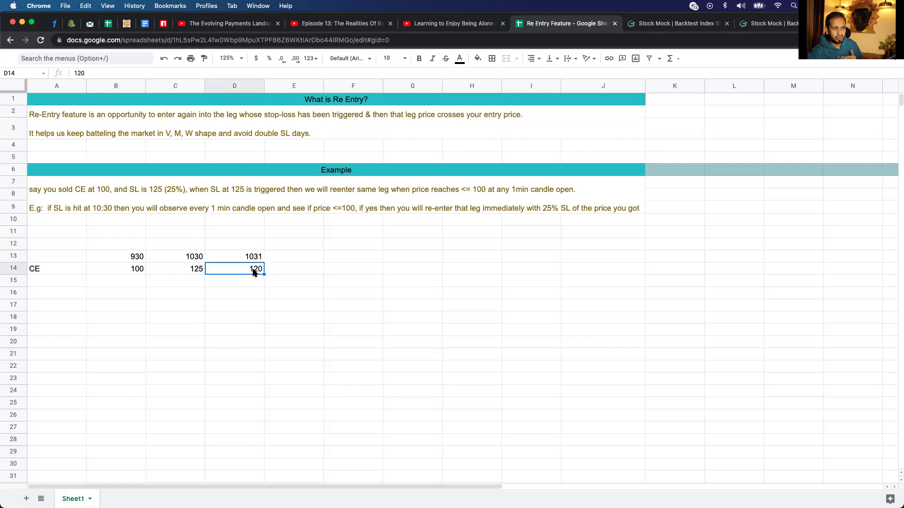
# Enter the time 1032 in E13 and the CE price 115 in E14
pyautogui.press('Up')
pyautogui.press('Right')
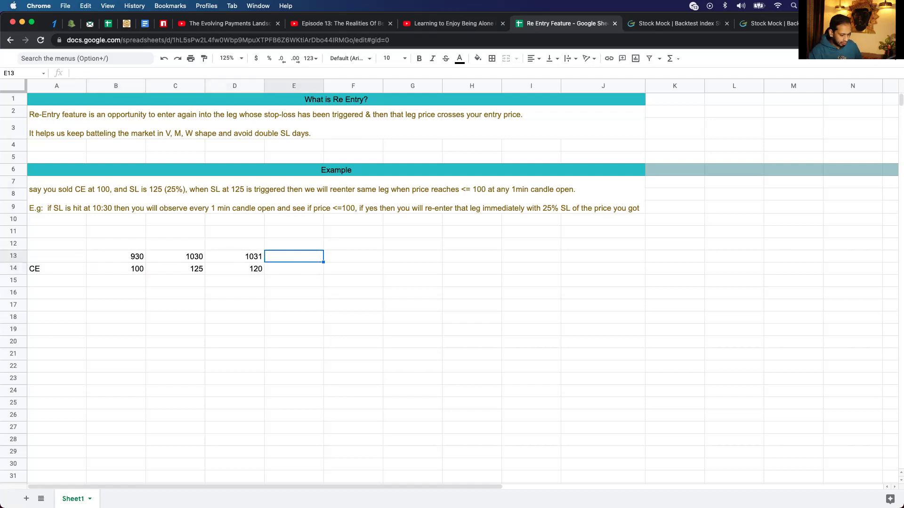
pyautogui.write('1032')
pyautogui.press('Return')
pyautogui.write('2')
pyautogui.press('BackSpace')
pyautogui.write('115')
pyautogui.press('Return')
# Enter the time 1033 in F13 and the CE price 105 in F14
pyautogui.press('Up')
pyautogui.press('Up')
pyautogui.press('Right')
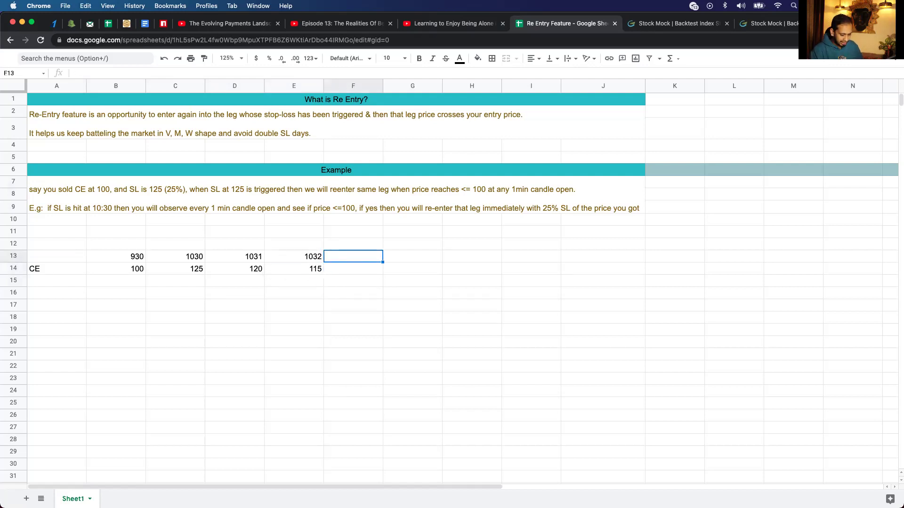
pyautogui.write('1033')
pyautogui.press('Return')
pyautogui.write('105')
pyautogui.press('Return')
pyautogui.press('Up')
pyautogui.press('Left')
pyautogui.press('Up')
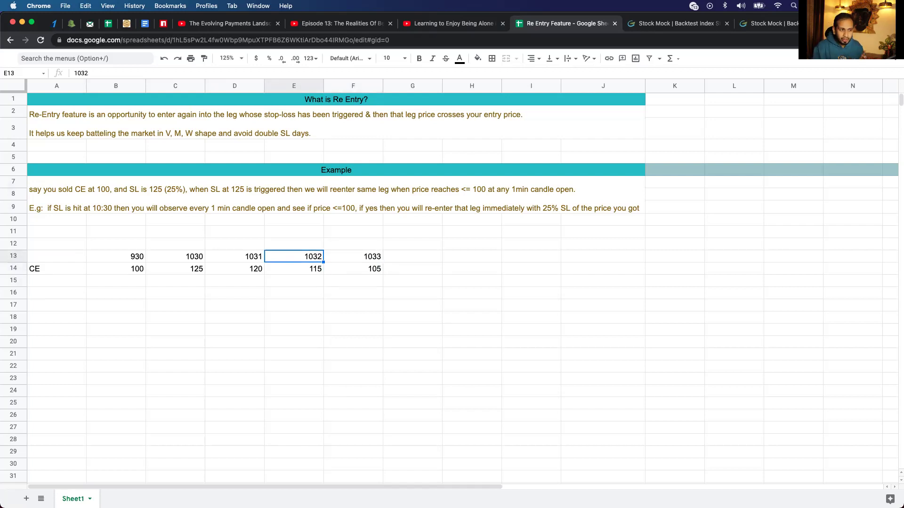
pyautogui.hotkey('shift', 'Right')
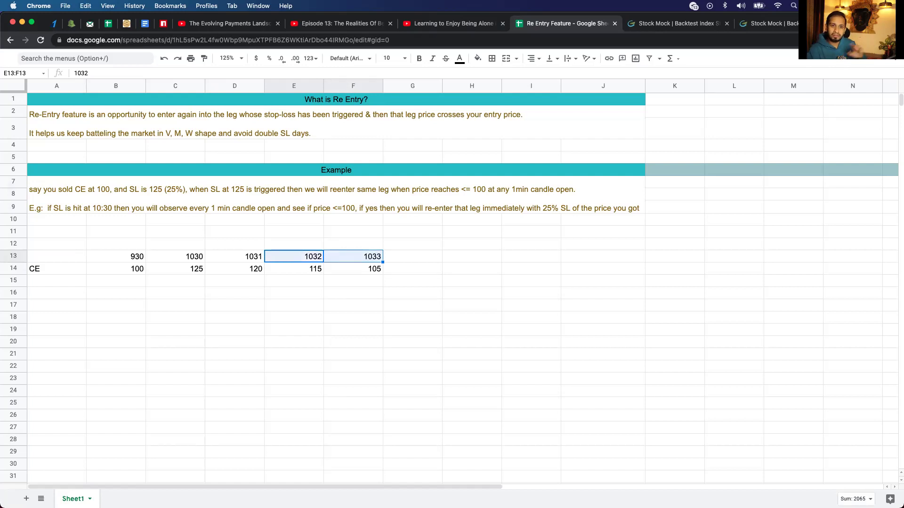
pyautogui.press('Right')
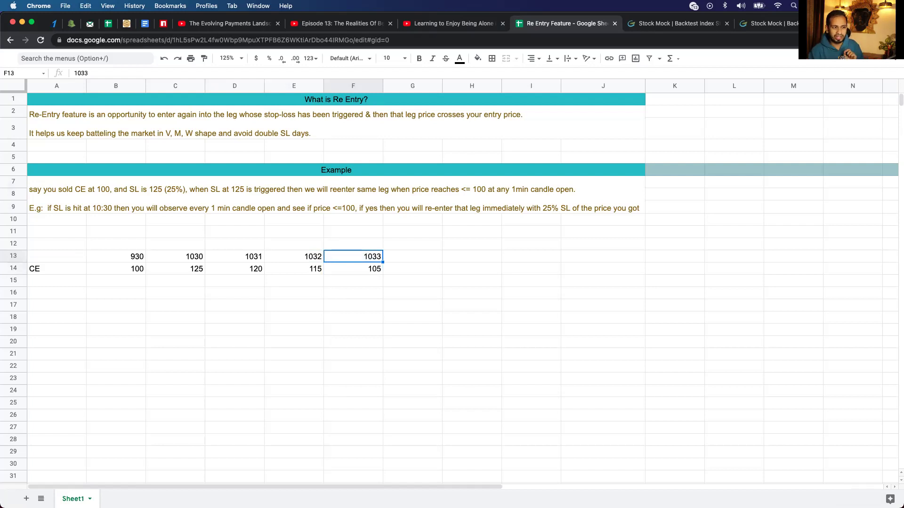
pyautogui.press('Down')
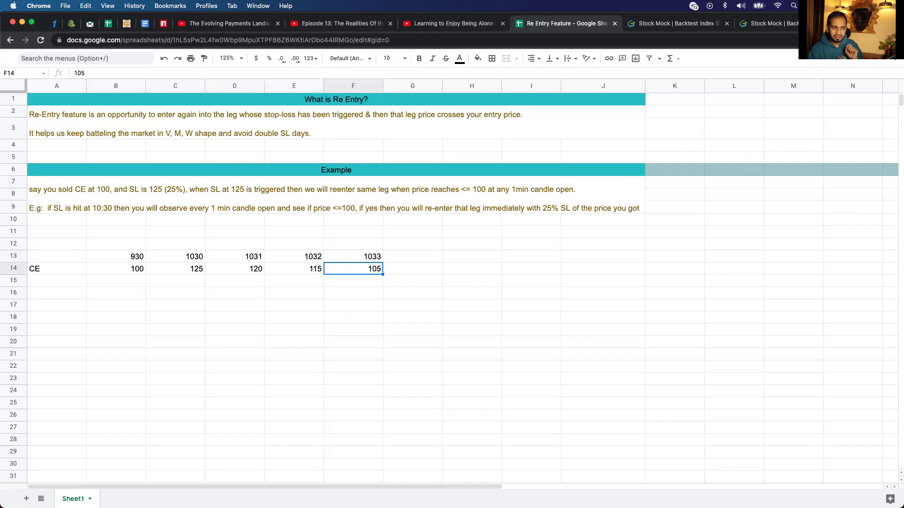
# Add the re-entry candle to the example: time 1034 in G13 and CE price 98 in G14
pyautogui.press('Right')
pyautogui.press('Up')
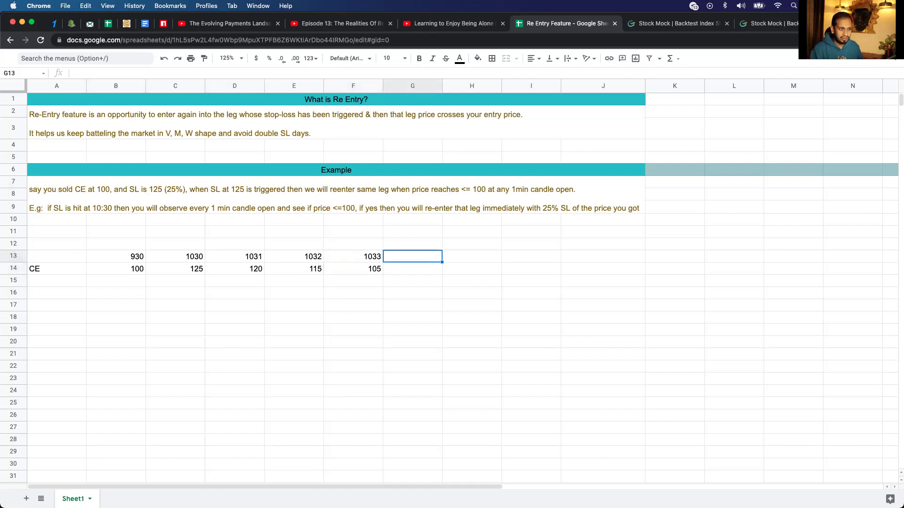
pyautogui.write('1034')
pyautogui.press('Return')
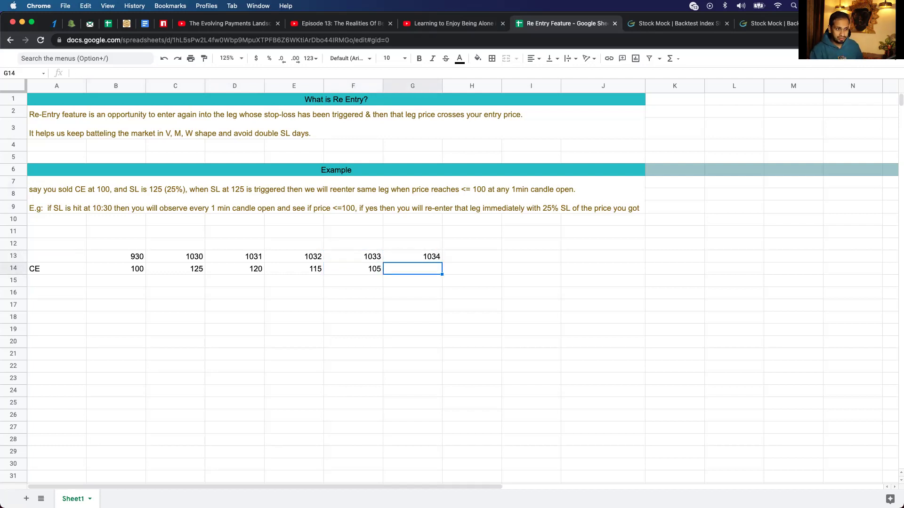
pyautogui.write('98')
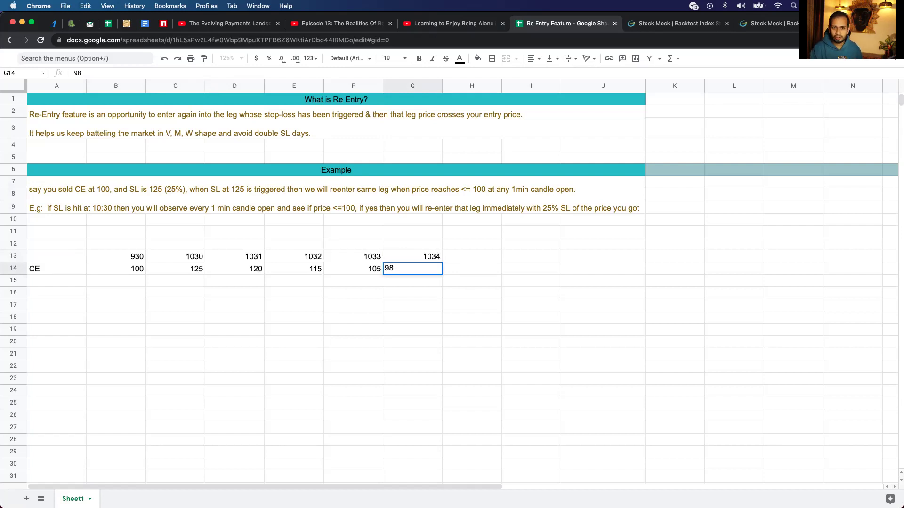
pyautogui.press('Return')
pyautogui.click(412, 268)
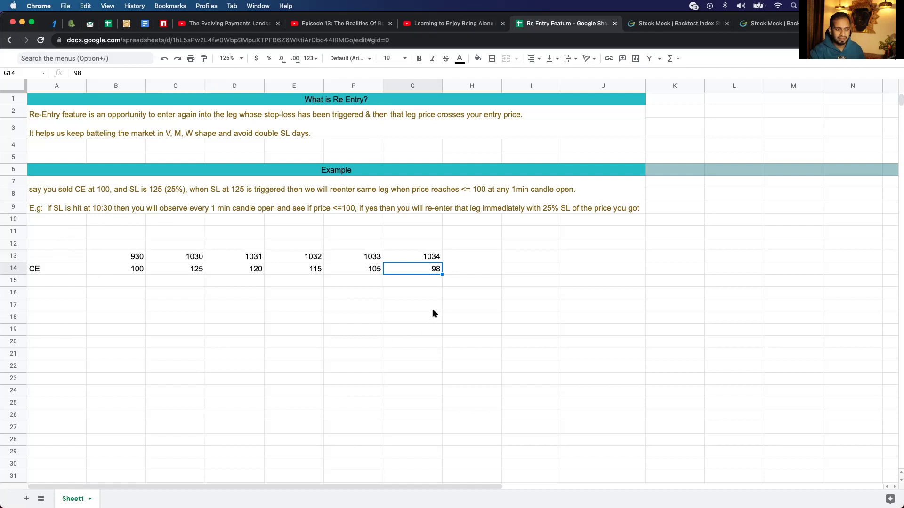
# Calculate the new 25% stop-loss for the re-entry in H14 with the formula =98 * 1.25
pyautogui.click(467, 271)
pyautogui.write('=')
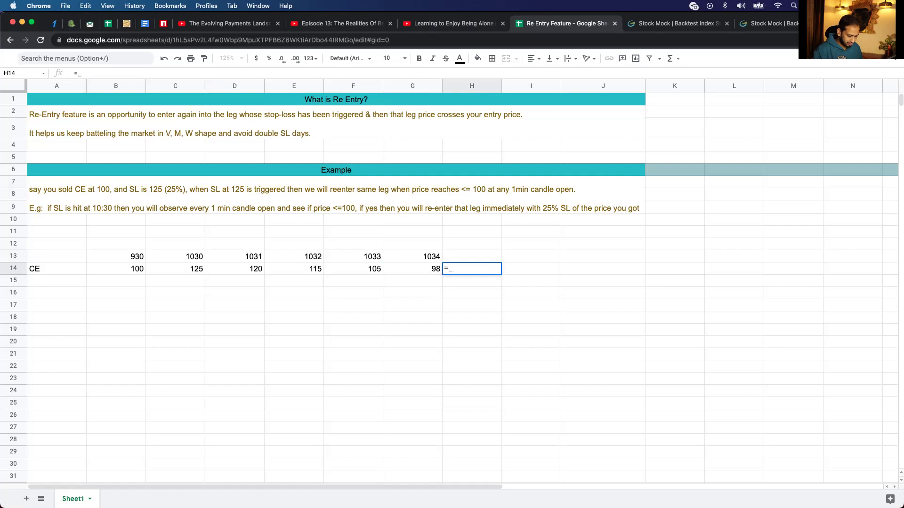
pyautogui.write('98 * 1.25')
pyautogui.press('Return')
pyautogui.click(472, 269)
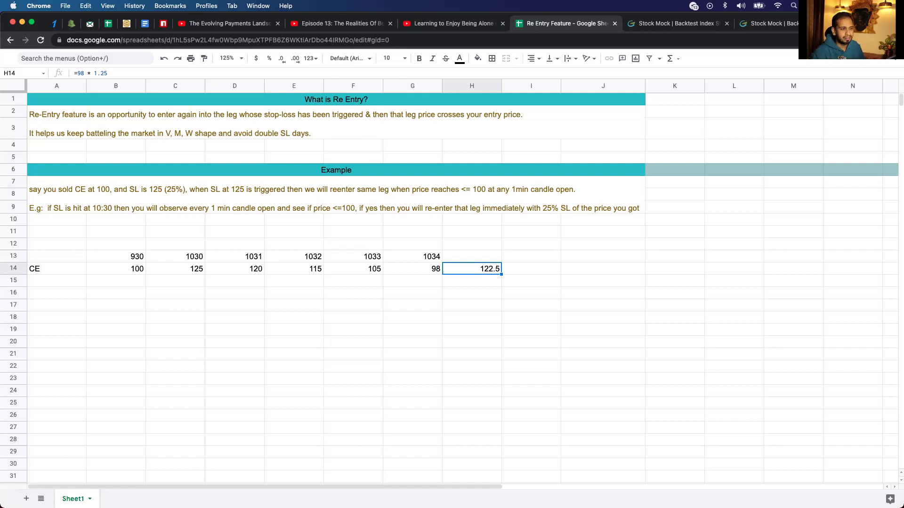
# Start a second example below the first with time 930 in C17 and price 100 in C18
pyautogui.click(186, 307)
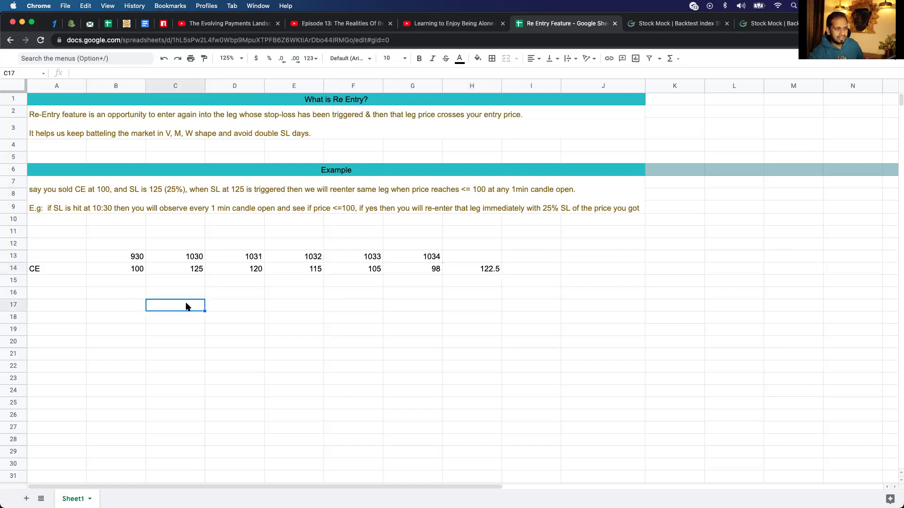
pyautogui.write('930')
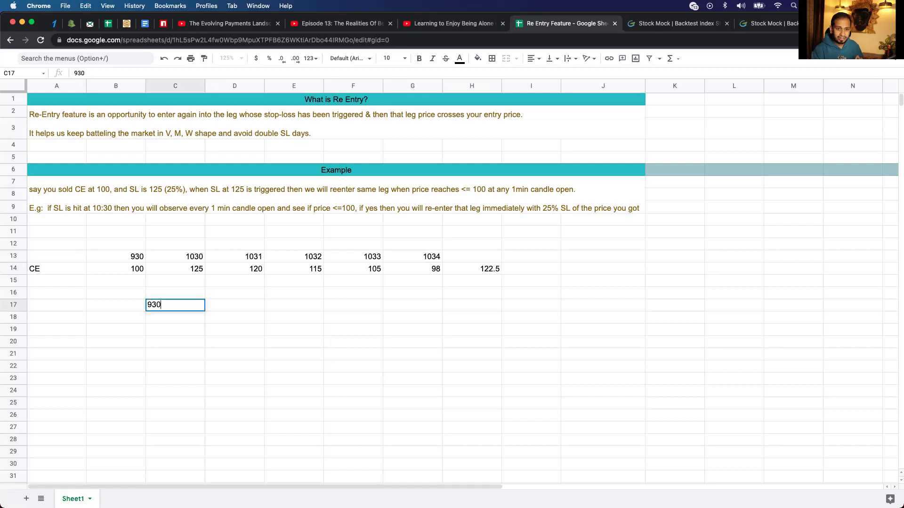
pyautogui.press('Return')
pyautogui.write('10')
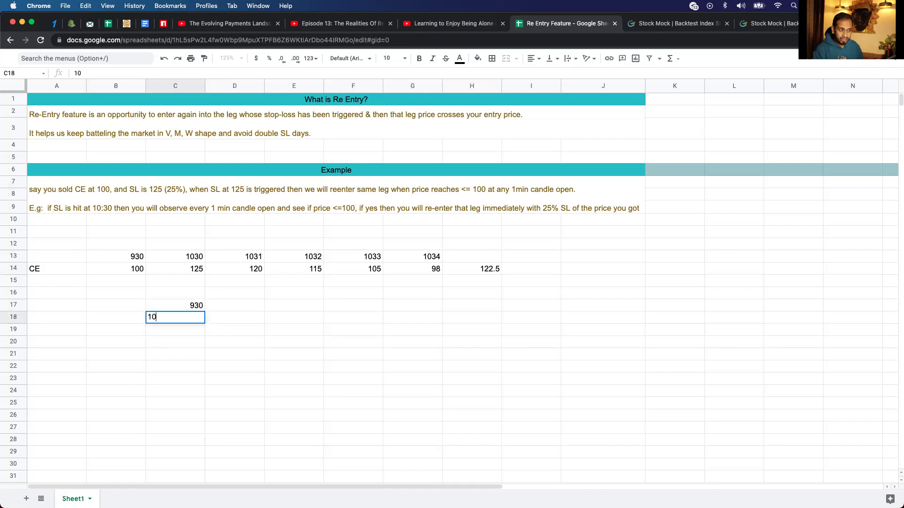
pyautogui.write('0')
pyautogui.press('Return')
# Add the stop-loss entry to the second example: time 1030 in D17 and price 125 in D18
pyautogui.click(175, 306)
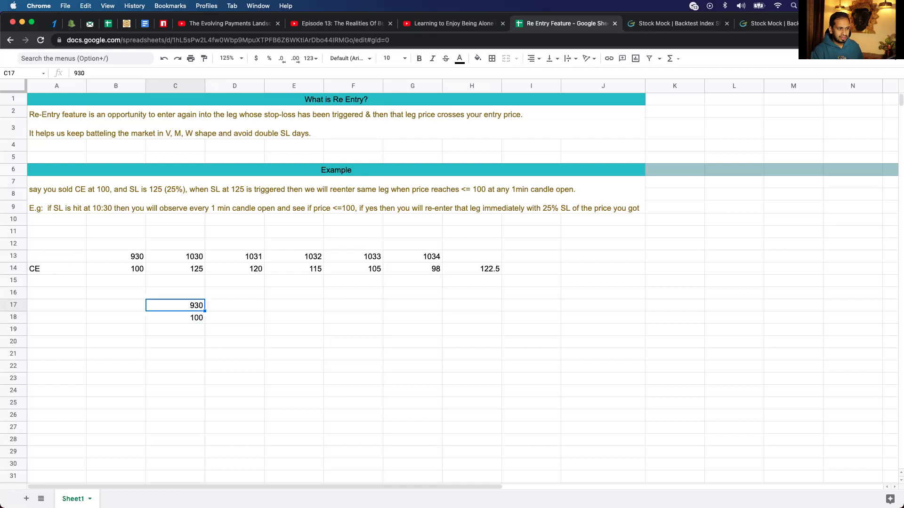
pyautogui.click(235, 306)
pyautogui.write('1030')
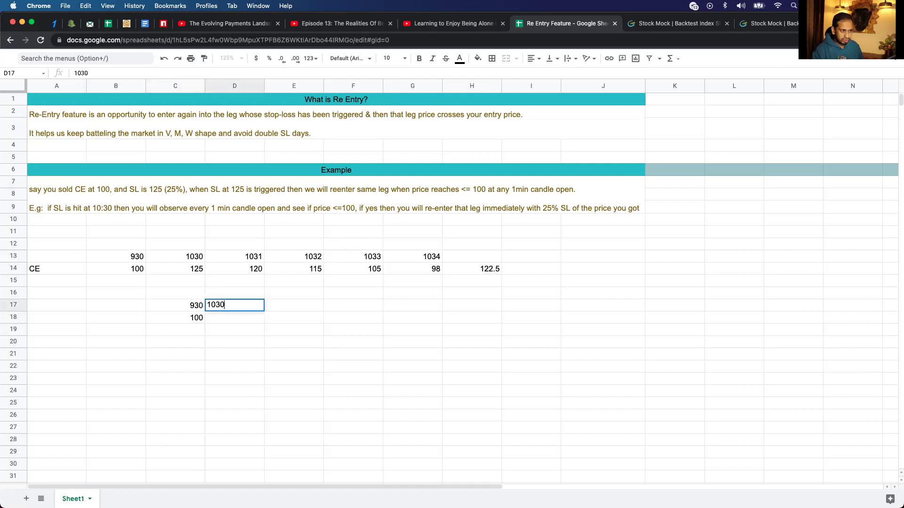
pyautogui.press('Return')
pyautogui.write('125')
pyautogui.press('Return')
# Leave column E empty and enter the re-entry time 1034 in F17 and price 98 in F18
pyautogui.press('Up')
pyautogui.press('Up')
pyautogui.click(293, 305)
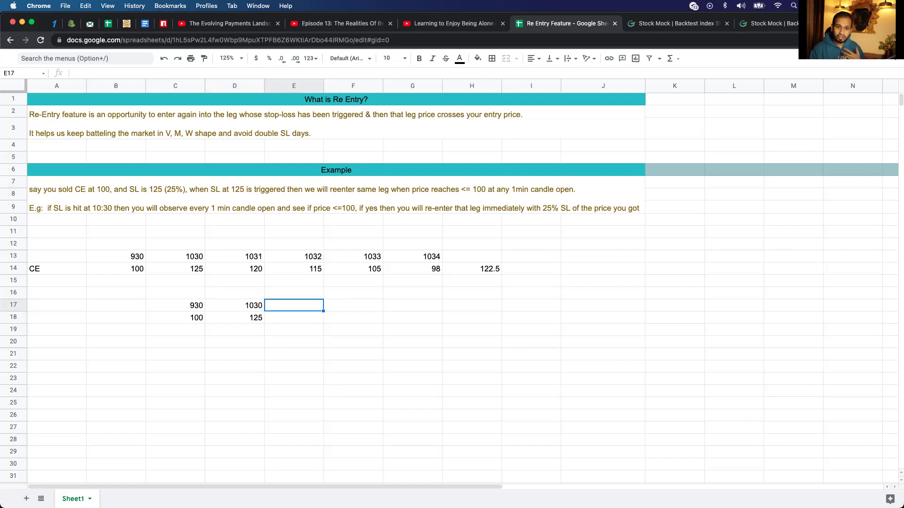
pyautogui.click(353, 305)
pyautogui.write('10')
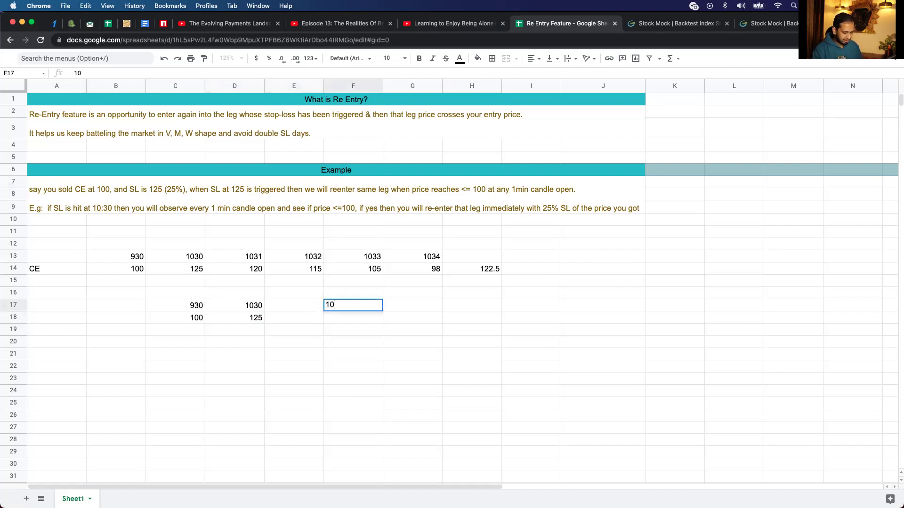
pyautogui.write('34')
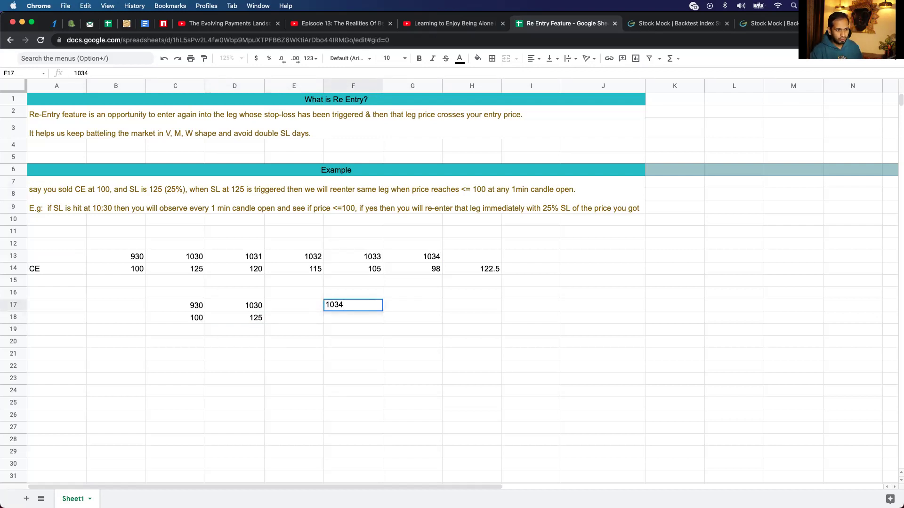
pyautogui.press('Return')
pyautogui.write('98')
# Add the second stop-loss hit to the second example: time 1100 in G17 and price 122.5 in G18
pyautogui.press('Up')
pyautogui.press('Right')
pyautogui.write('1100')
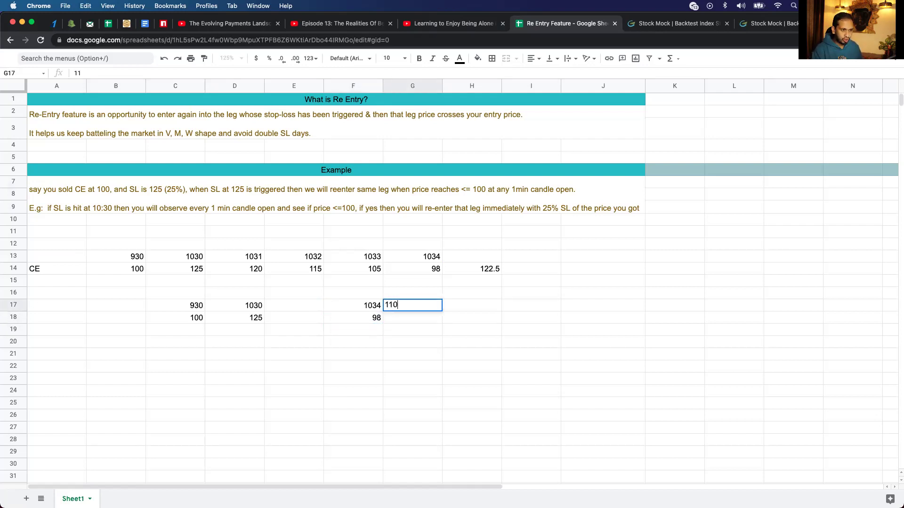
pyautogui.press('Return')
pyautogui.write('122')
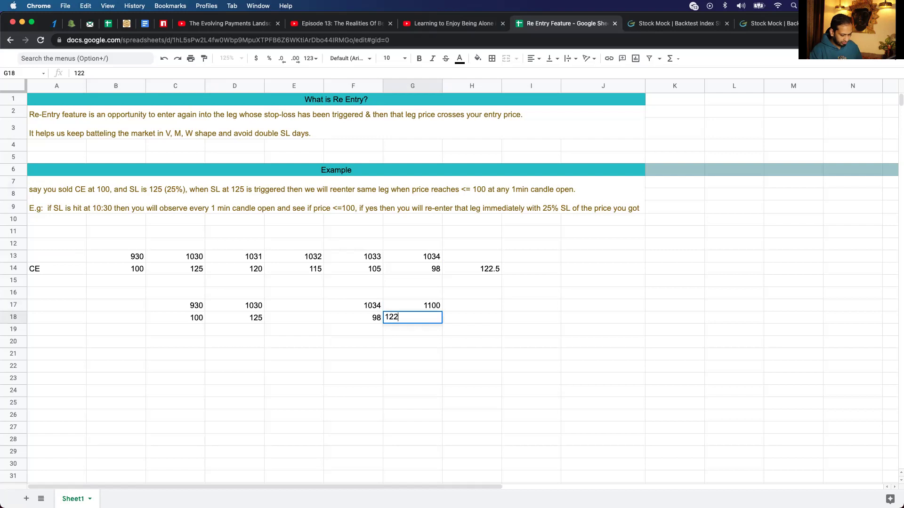
pyautogui.write('.5')
pyautogui.press('Return')
# Leave column H empty and enter the second re-entry time 1130 in I17 and price 95 in I18
pyautogui.press('Up')
pyautogui.press('Up')
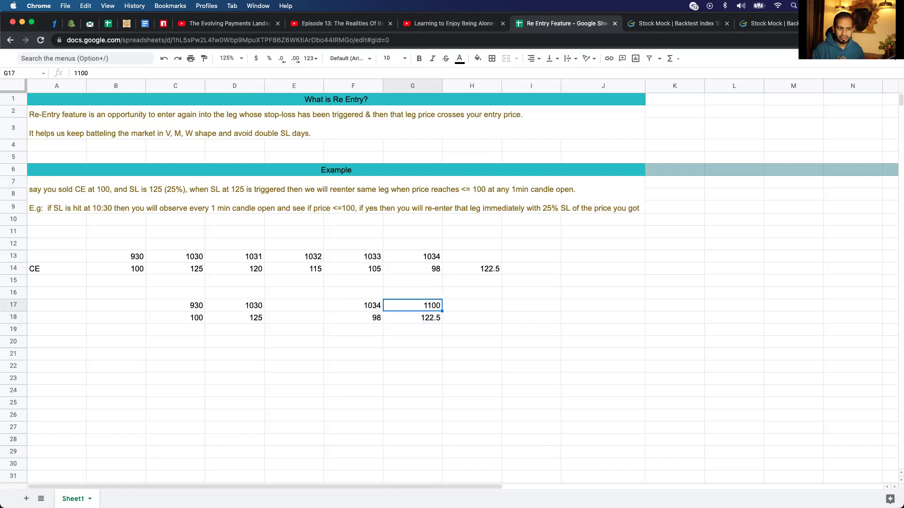
pyautogui.press('Right')
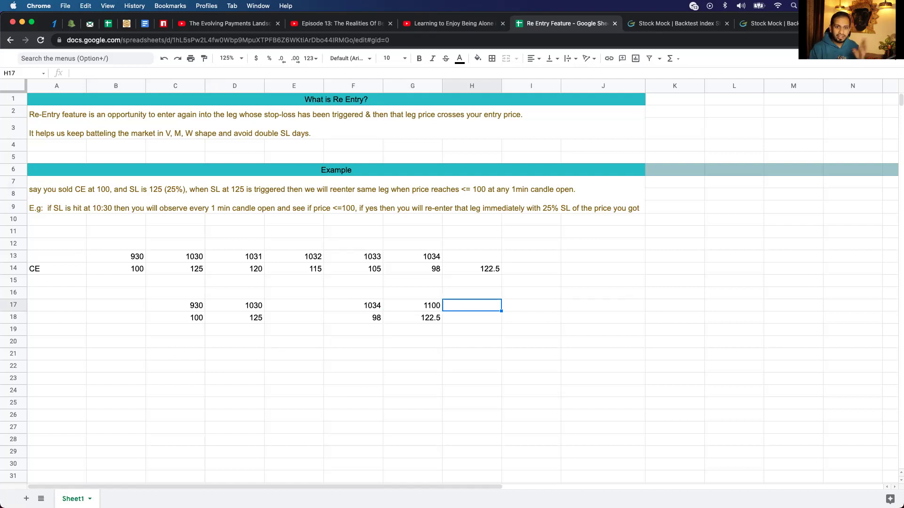
pyautogui.press('Right')
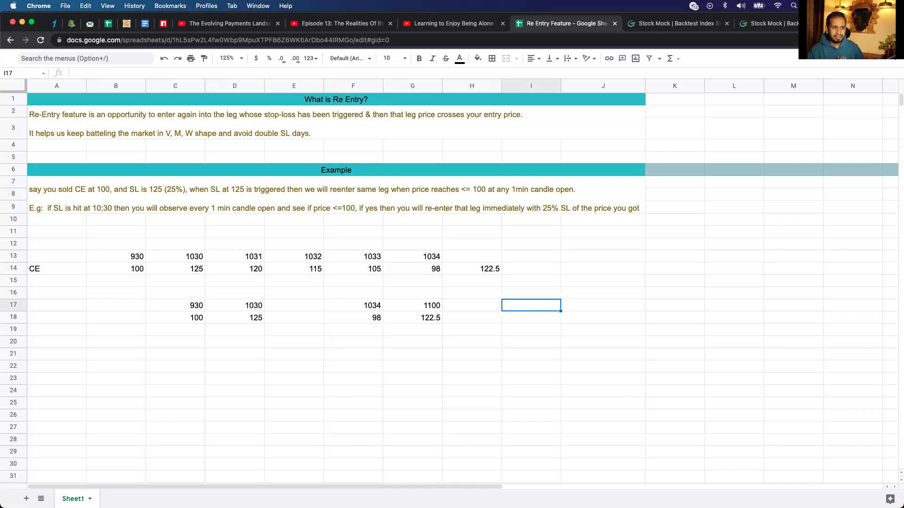
pyautogui.write('1130')
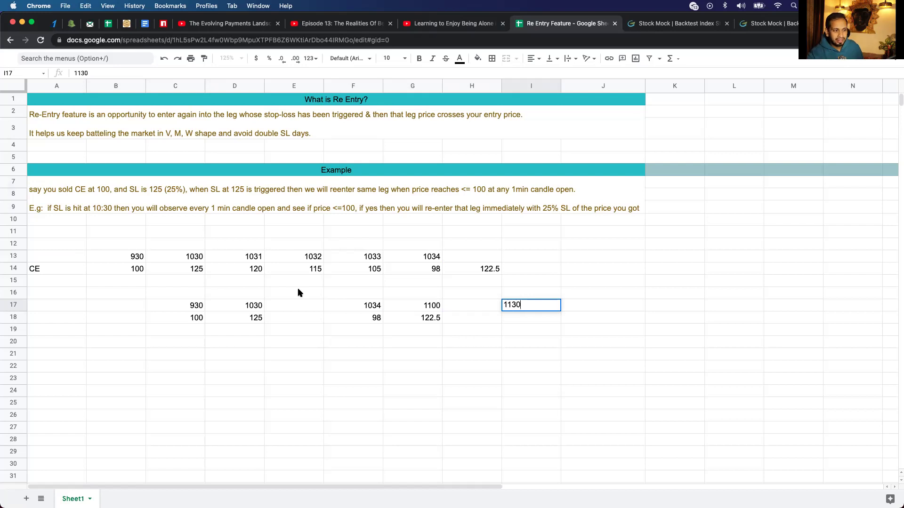
pyautogui.click(189, 320)
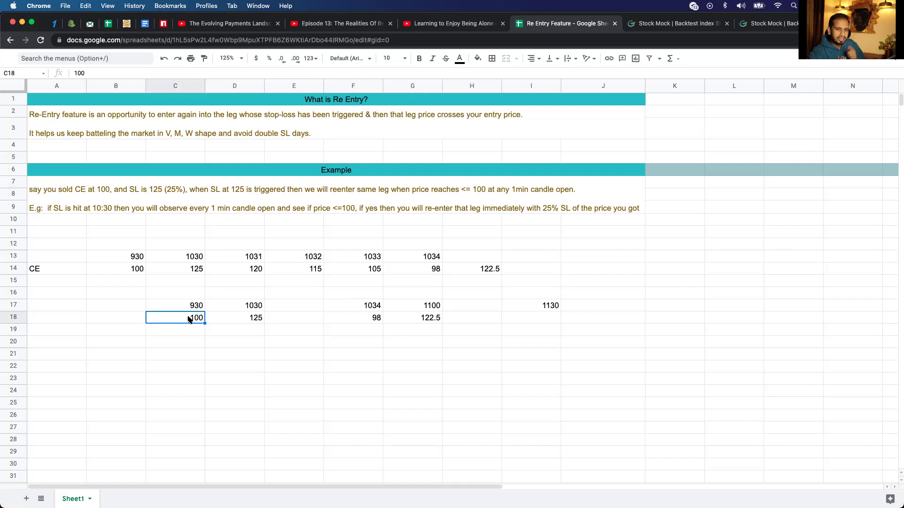
pyautogui.click(377, 308)
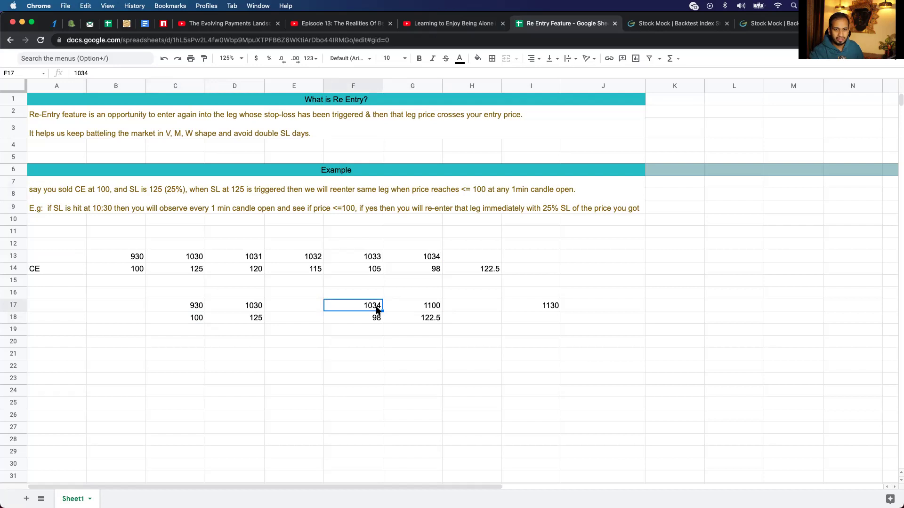
pyautogui.click(375, 322)
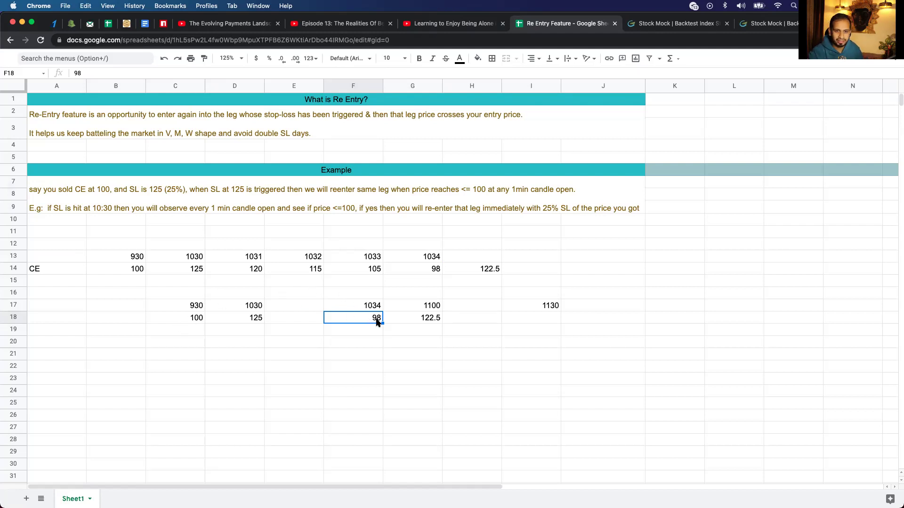
pyautogui.click(556, 310)
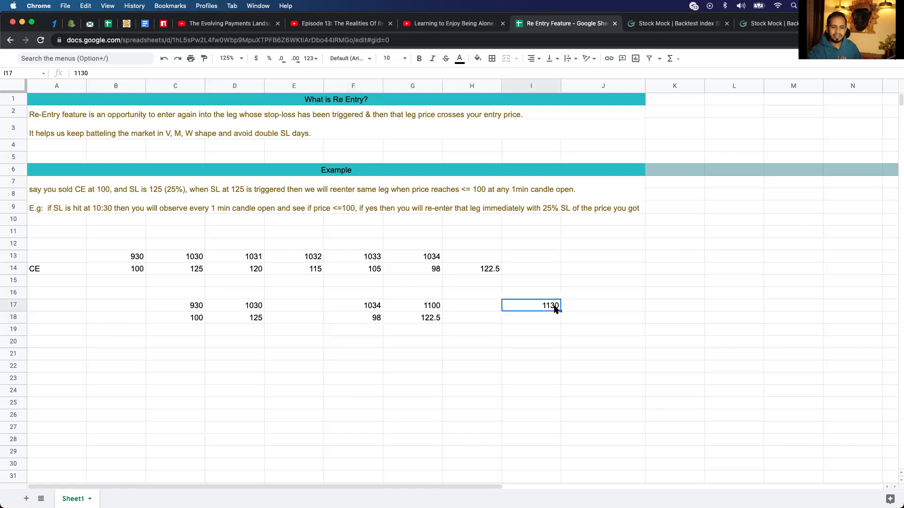
pyautogui.press('Down')
pyautogui.write('95')
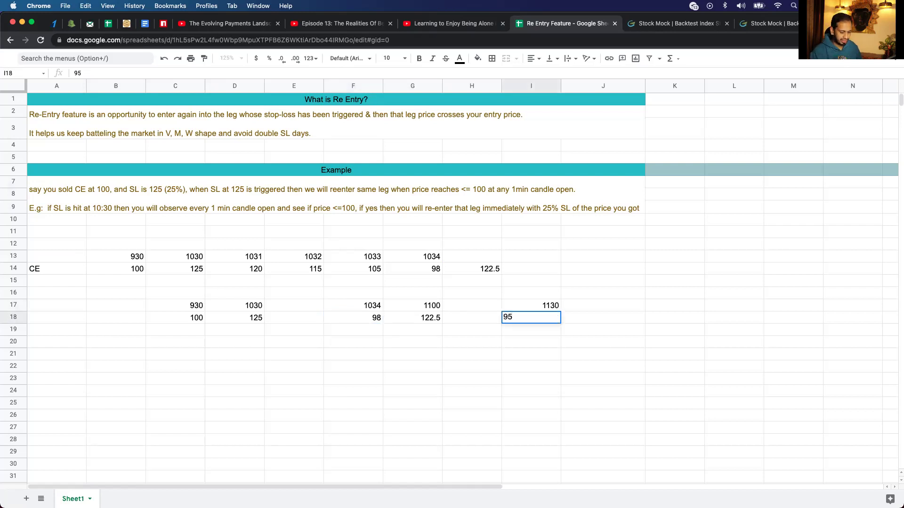
pyautogui.press('Return')
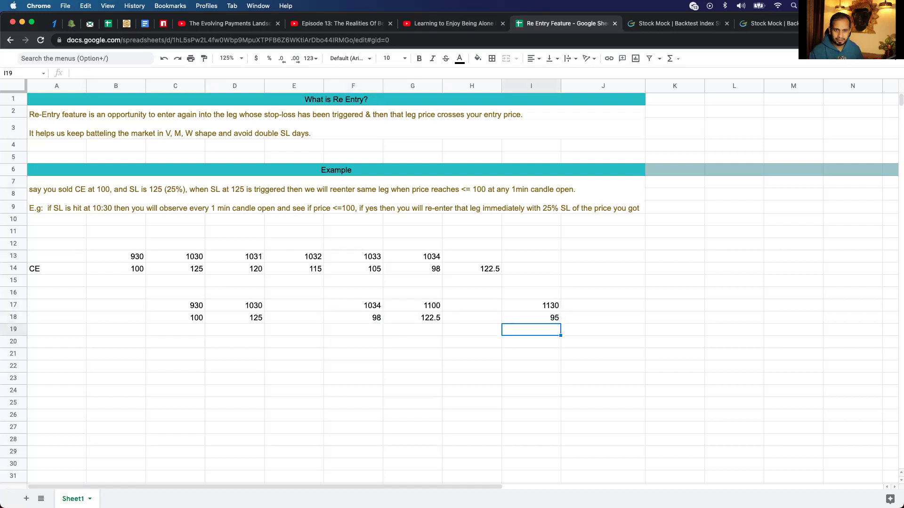
# Calculate the 25% stop-loss for the second re-entry in J18 with the formula =95 * 1.25
pyautogui.press('Up')
pyautogui.press('Down')
pyautogui.press('Up')
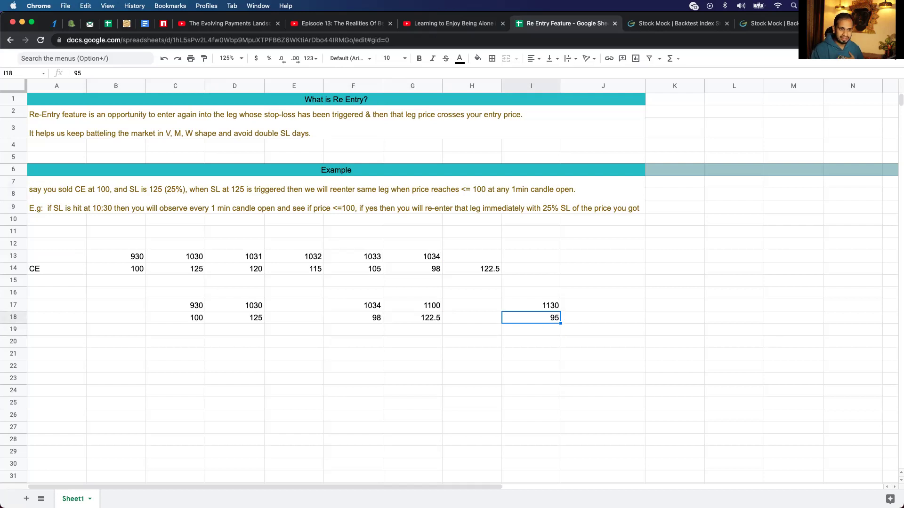
pyautogui.press('Right')
pyautogui.write('=')
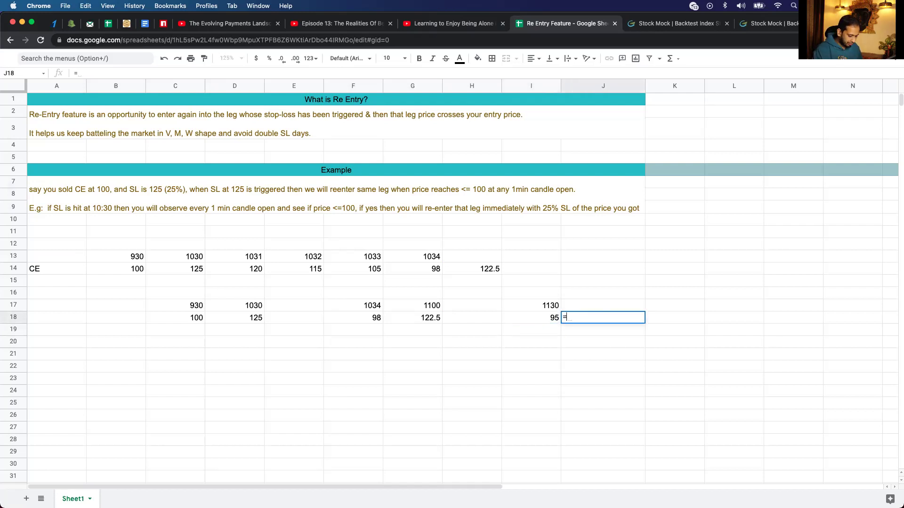
pyautogui.write('95 * 1.25')
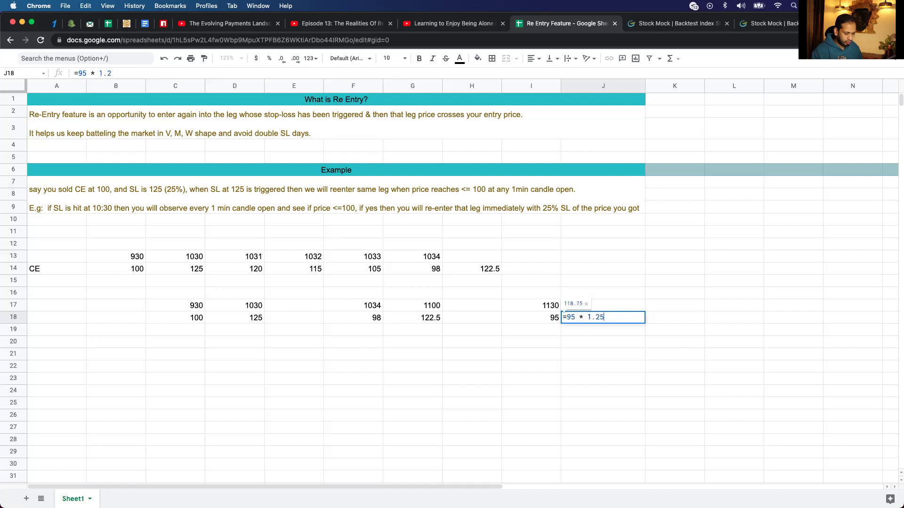
pyautogui.press('Return')
pyautogui.click(603, 318)
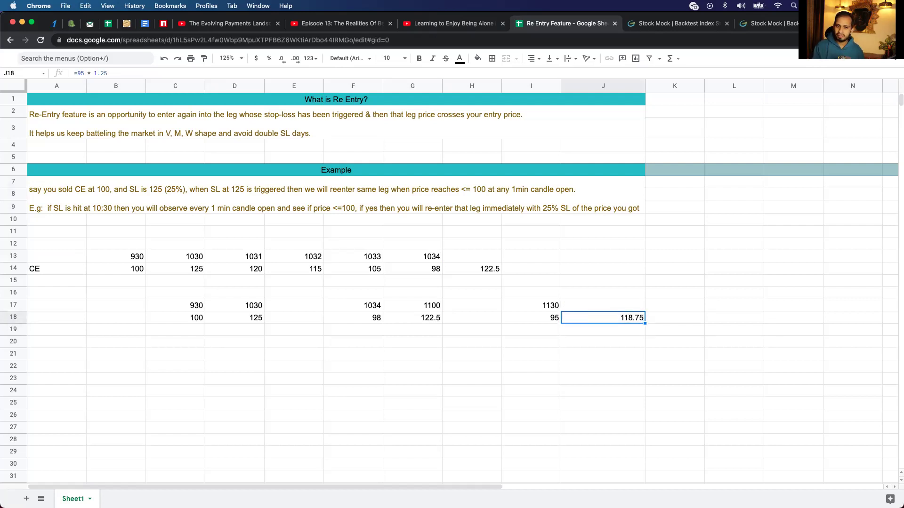
# Review the second example's times from the 1130 re-entry back to the initial 930 entry
pyautogui.click(531, 318)
pyautogui.click(531, 306)
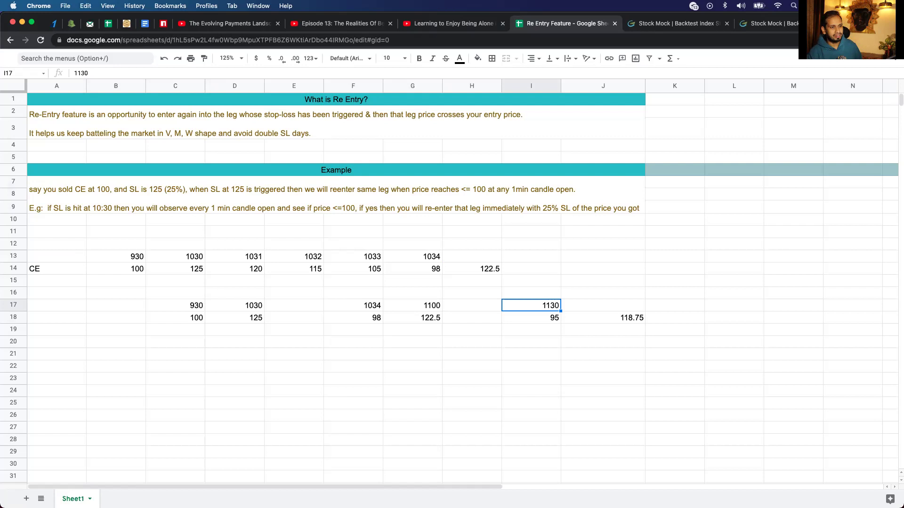
pyautogui.press('Left')
pyautogui.press('Left')
pyautogui.press('Left')
pyautogui.press('Left')
pyautogui.press('Left')
pyautogui.press('Left')
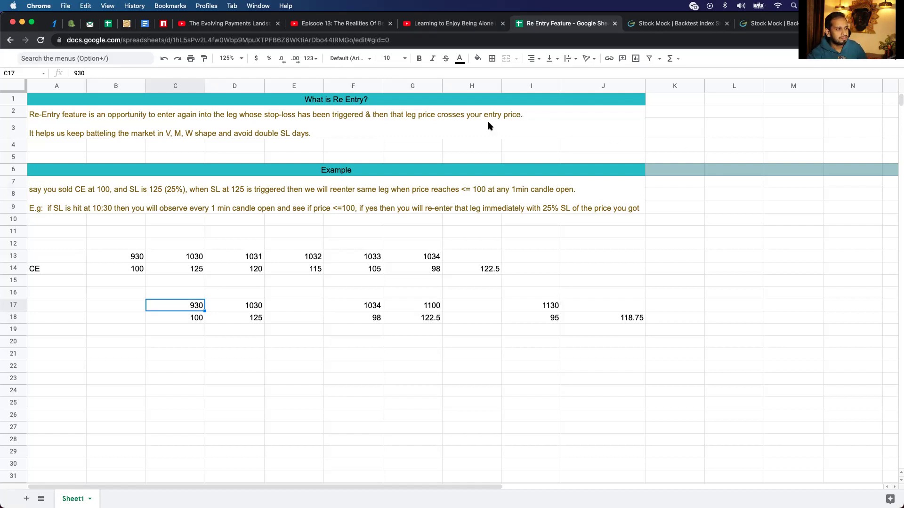
# Switch to the Stock Mock backtesting site and load the default Short Straddle strategy
pyautogui.click(676, 26)
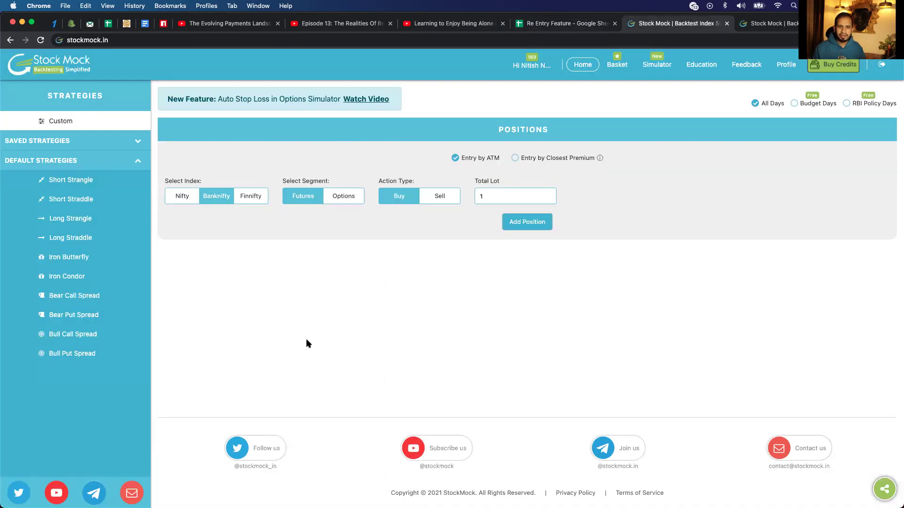
pyautogui.click(115, 199)
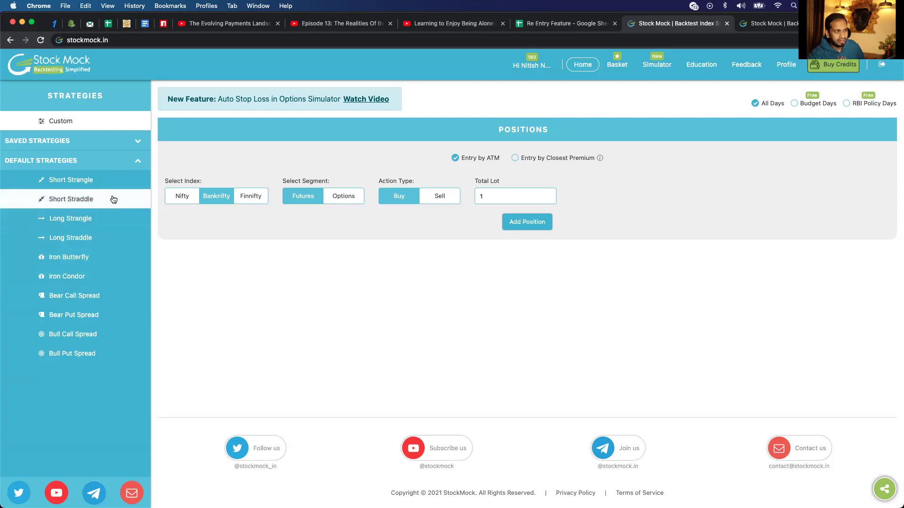
pyautogui.scroll(-2, 379, 334)
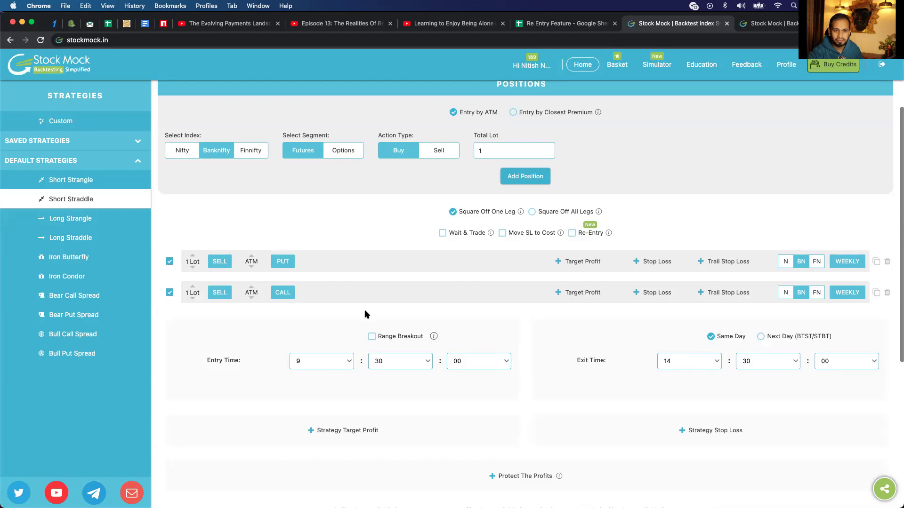
# Set the straddle's entry time to 9:57:00 and its same-day exit time to 15:00:00
pyautogui.click(401, 362)
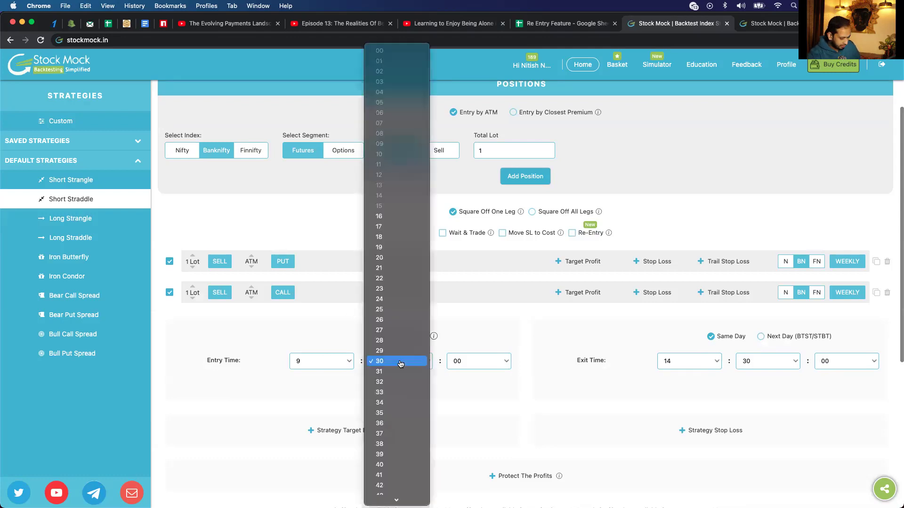
pyautogui.scroll(-6, 401, 364)
pyautogui.click(400, 363)
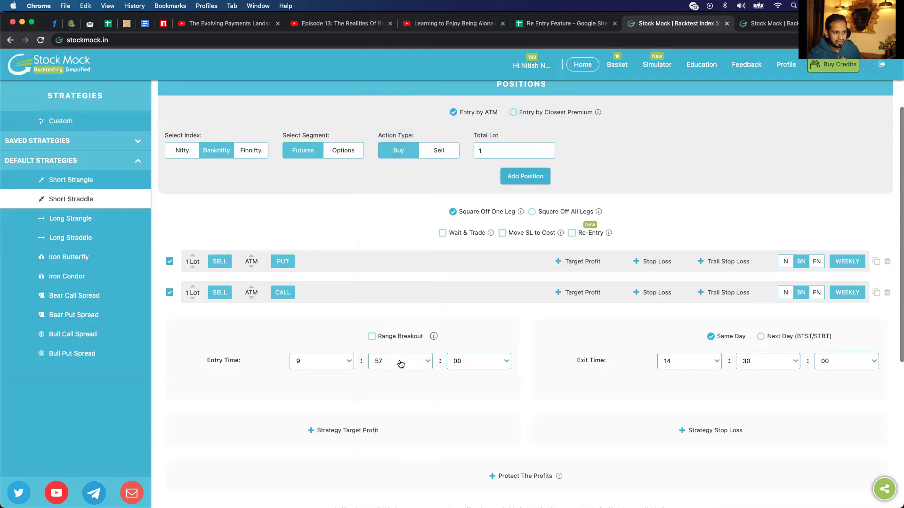
pyautogui.click(702, 361)
pyautogui.click(701, 371)
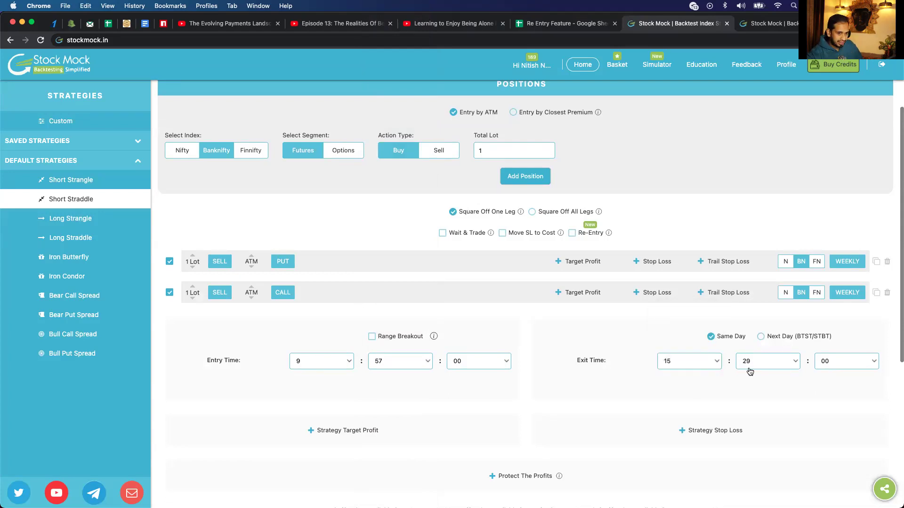
pyautogui.click(748, 364)
pyautogui.press('0')
pyautogui.press('Return')
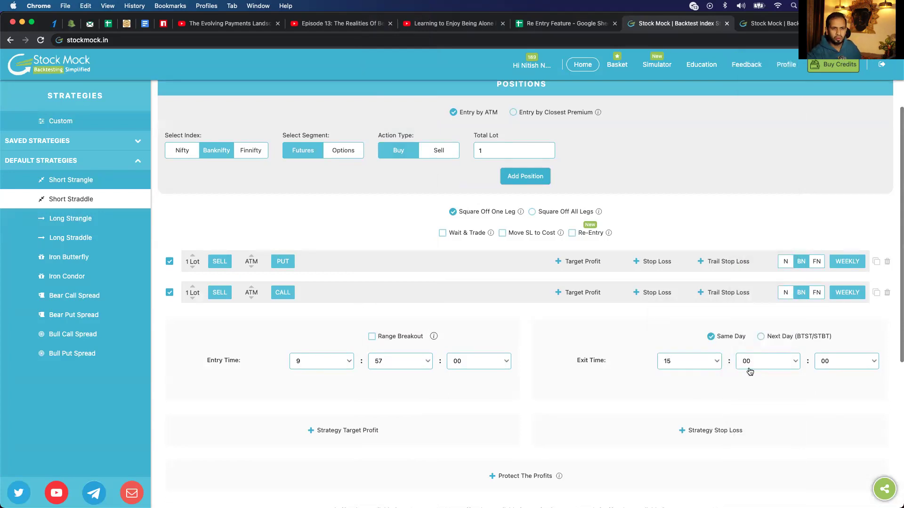
# Add a 30% stop-loss to both the sold put leg and the sold call leg
pyautogui.scroll(-1, 471, 380)
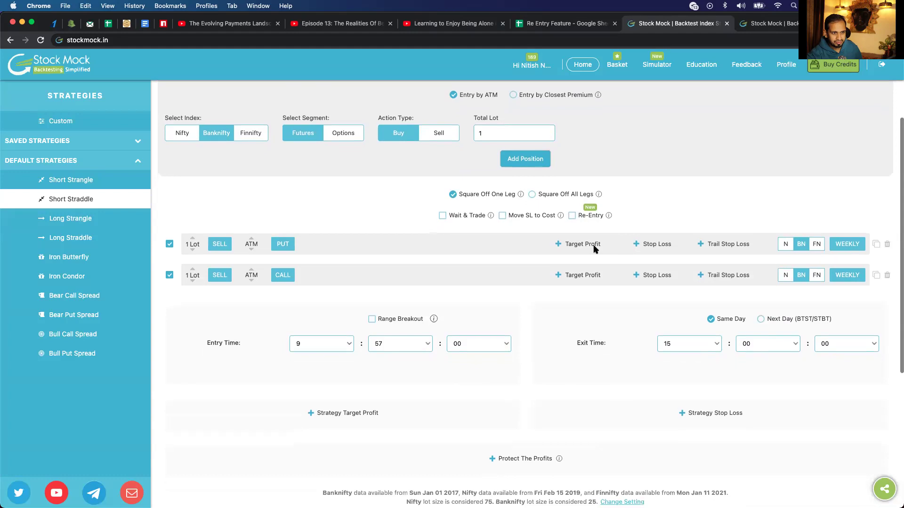
pyautogui.click(663, 240)
pyautogui.write('30')
pyautogui.click(661, 275)
pyautogui.write('30')
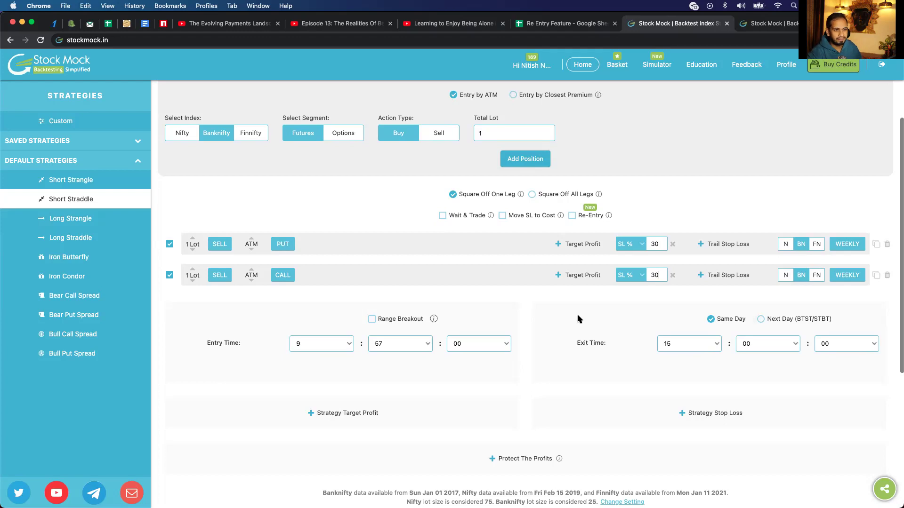
# Change the index of the straddle's put and call legs to Nifty (N)
pyautogui.scroll(-1, 578, 319)
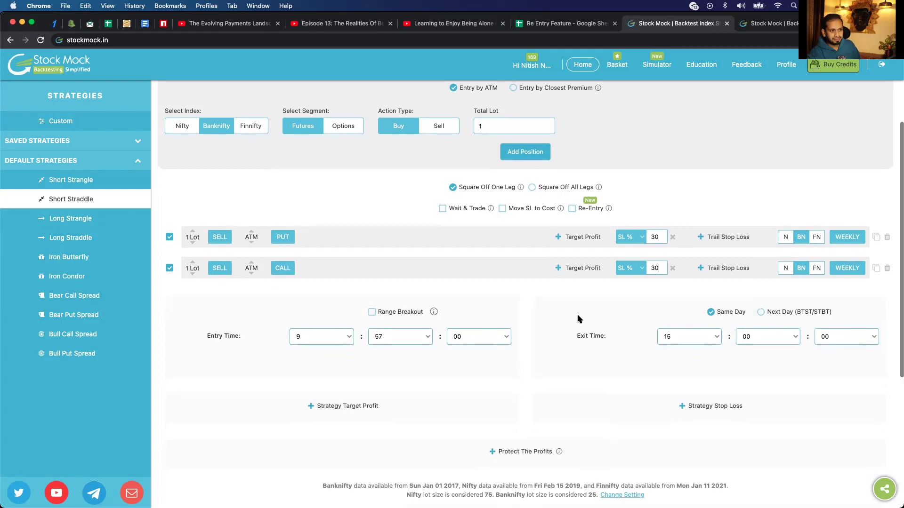
pyautogui.scroll(-2, 578, 318)
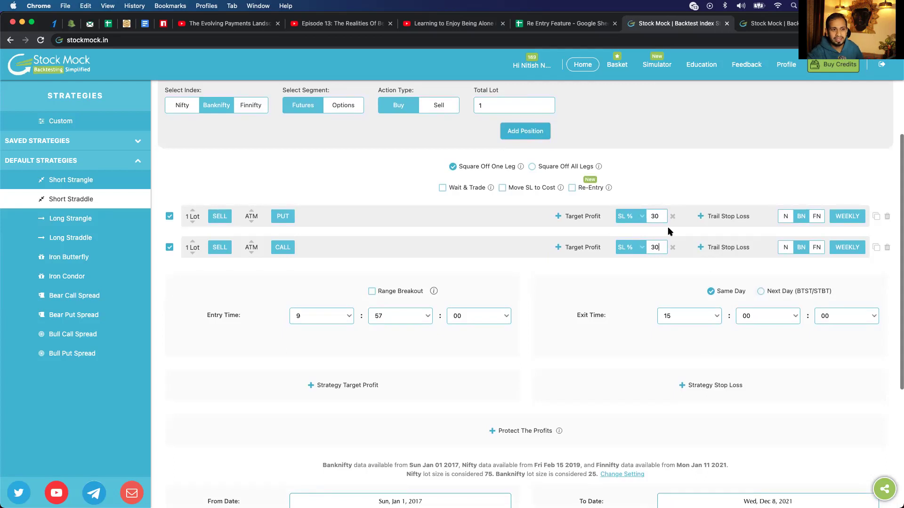
pyautogui.scroll(-5, 540, 306)
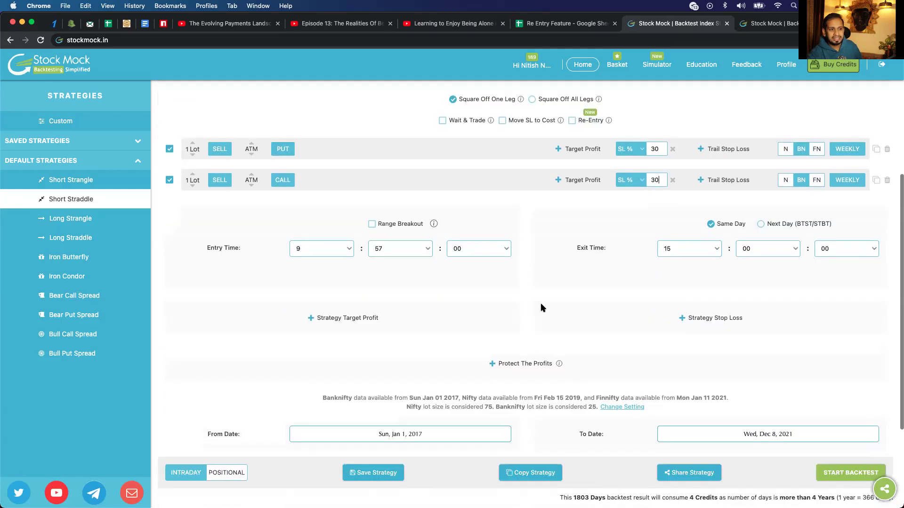
pyautogui.scroll(2, 541, 307)
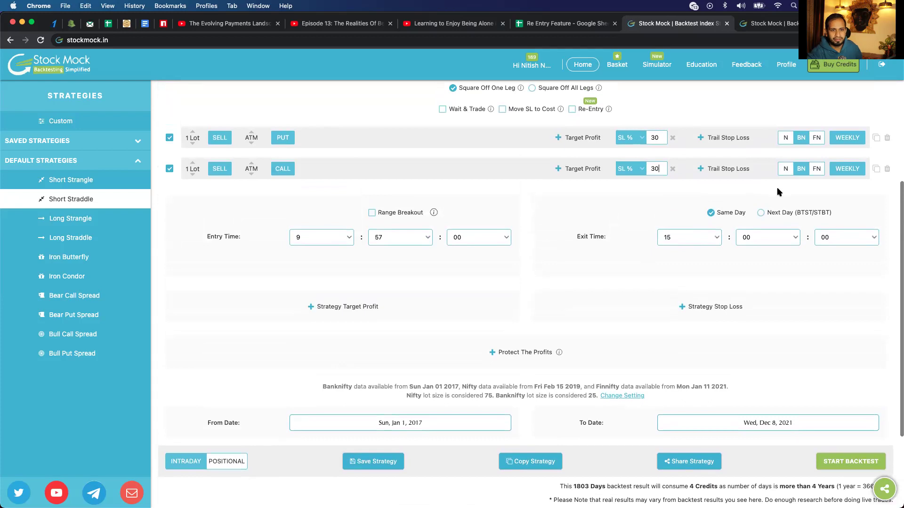
pyautogui.click(786, 169)
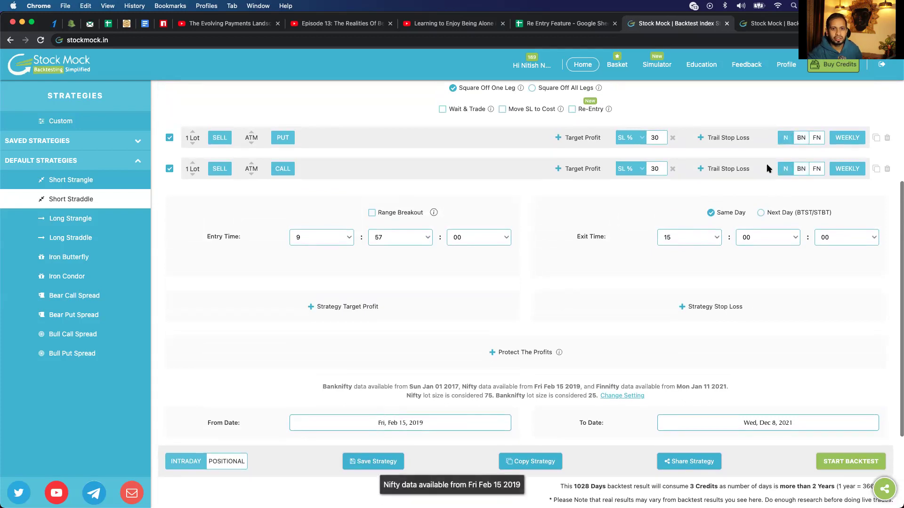
# Run the intraday backtest for Feb 15, 2019 to Dec 8, 2021 and bring up its results summary
pyautogui.scroll(-2, 663, 311)
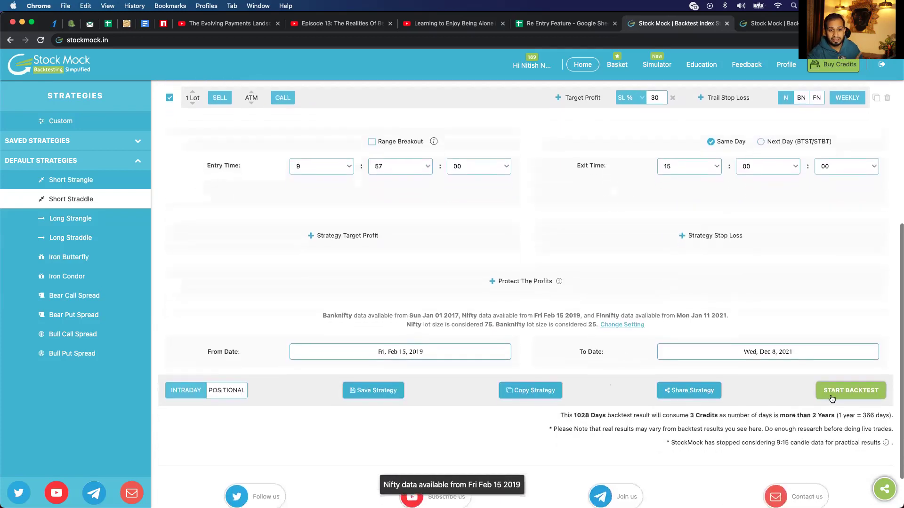
pyautogui.click(834, 397)
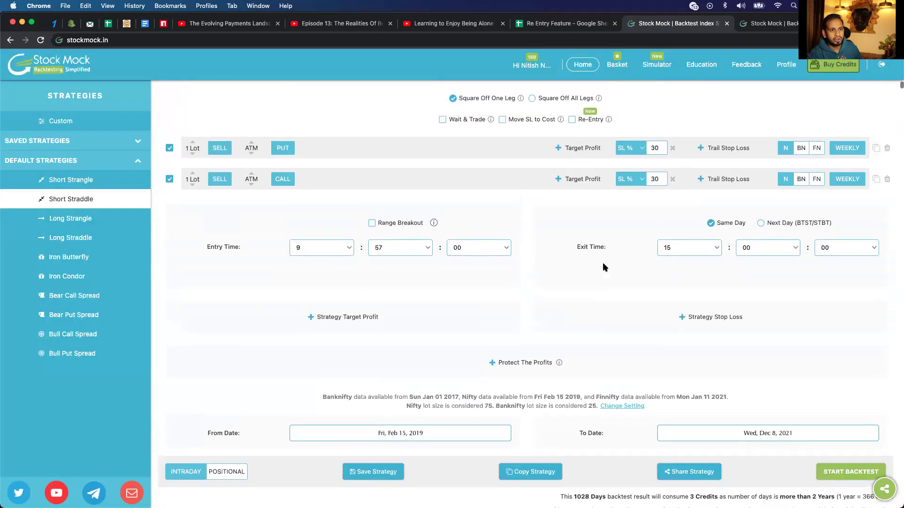
pyautogui.scroll(-3, 605, 267)
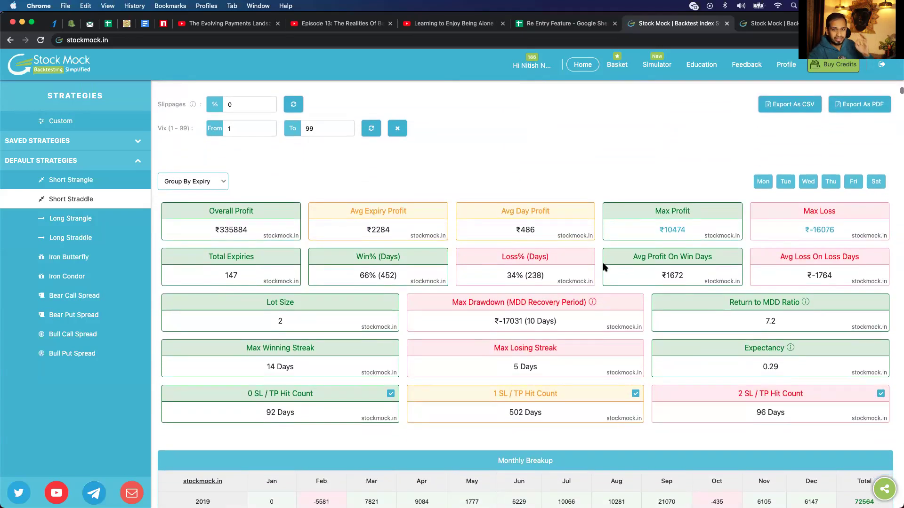
# Review the monthly breakup of the current results and load the default Short Straddle strategy in the second Stock Mock tab
pyautogui.scroll(-3, 603, 265)
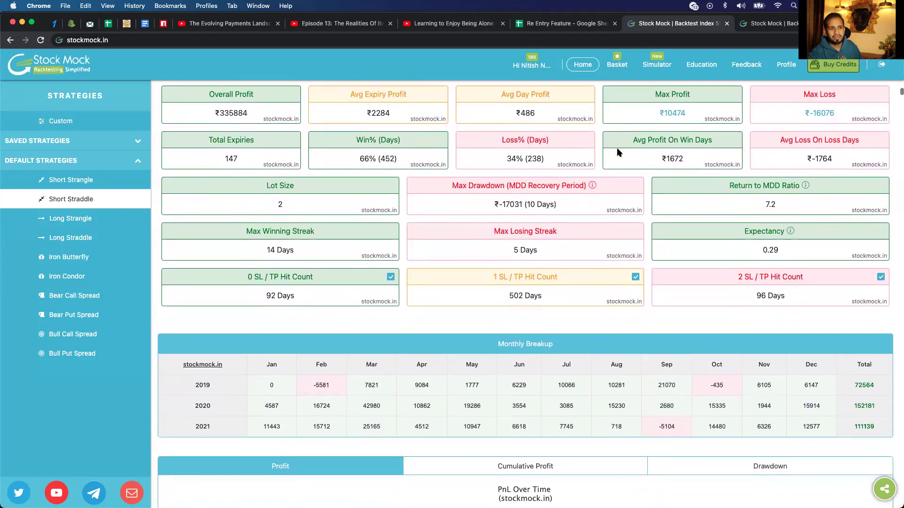
pyautogui.click(787, 25)
pyautogui.click(92, 196)
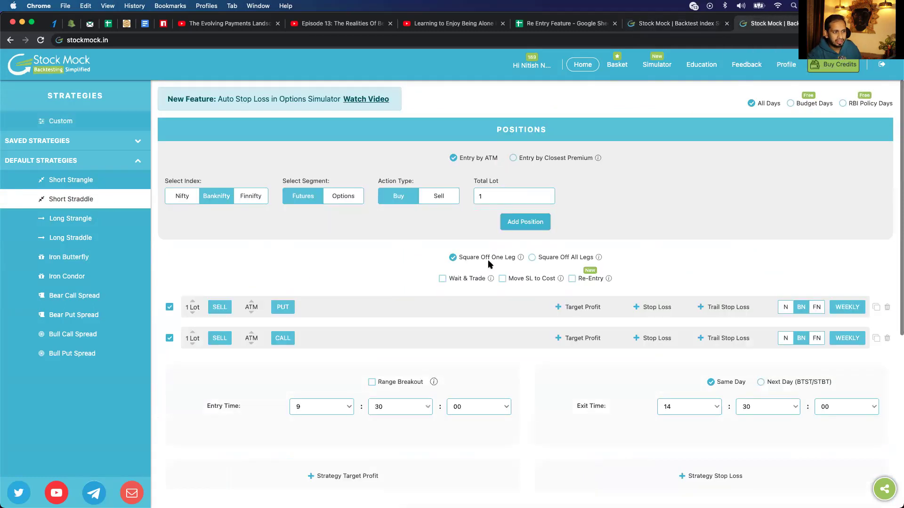
# Add a 30% stop-loss to both the sold put leg and the sold call leg of this second straddle
pyautogui.scroll(-2, 565, 255)
pyautogui.click(662, 244)
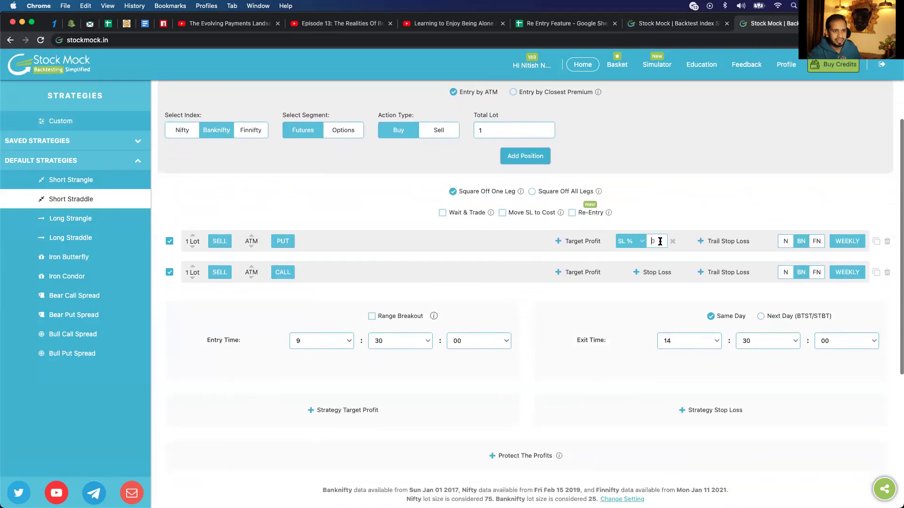
pyautogui.write('30')
pyautogui.click(661, 272)
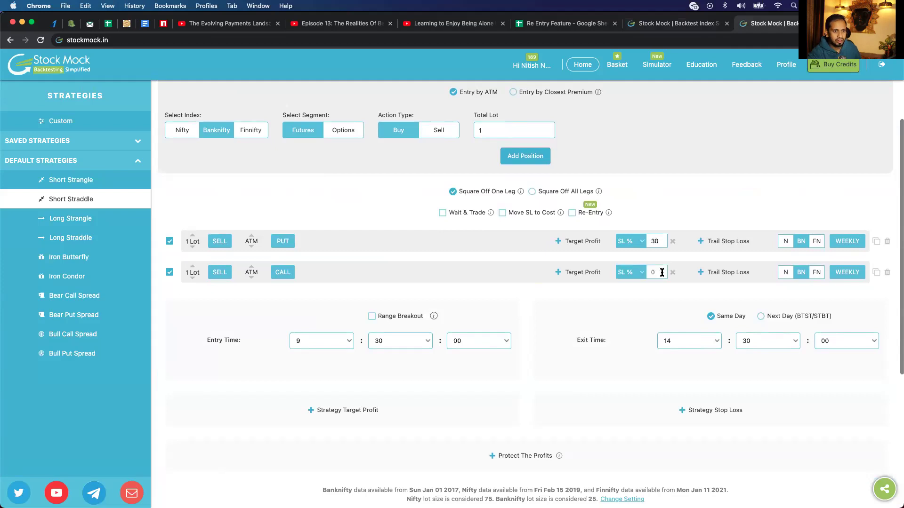
pyautogui.write('30')
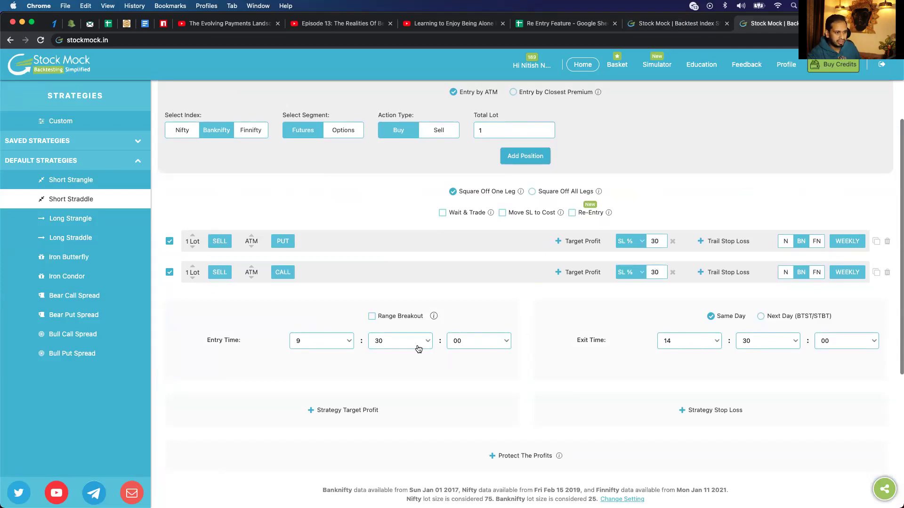
# Set the second straddle's entry time to 9:57:00 and its same-day exit time to 15:00:00
pyautogui.click(419, 348)
pyautogui.scroll(-5, 419, 348)
pyautogui.click(418, 349)
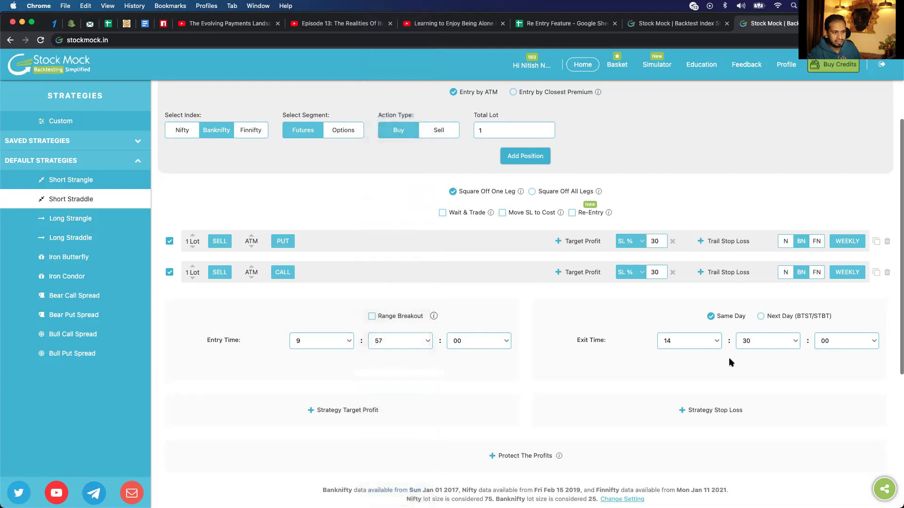
pyautogui.click(704, 349)
pyautogui.click(701, 352)
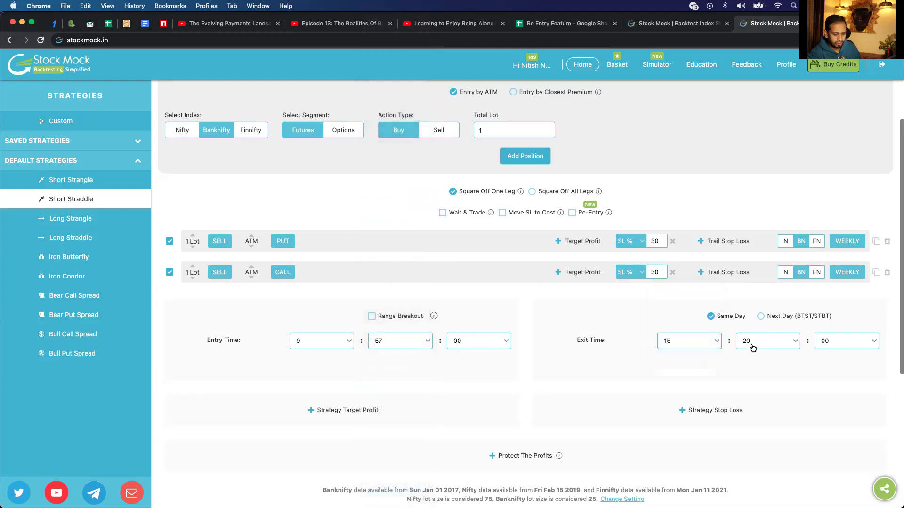
pyautogui.click(752, 347)
pyautogui.click(754, 53)
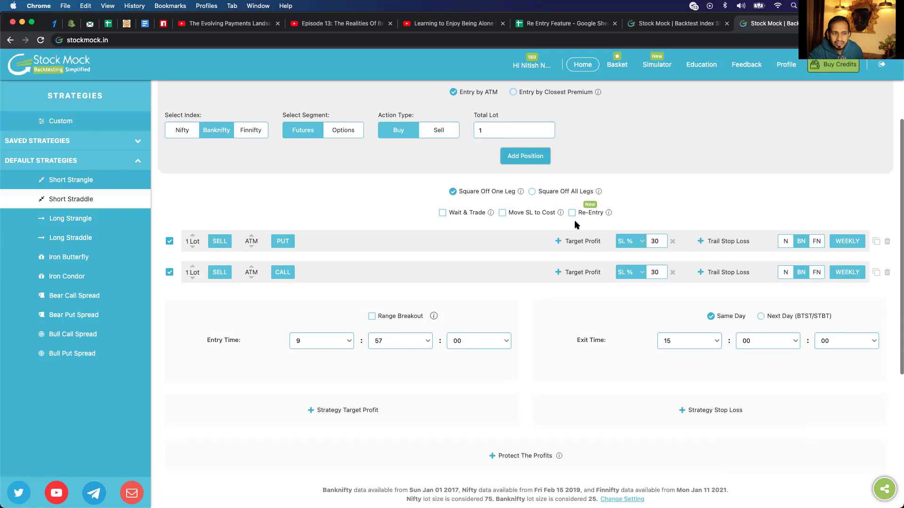
# Enable Re-Entry for the strategy and set 2 re-entries on both the put leg and the call leg
pyautogui.click(589, 215)
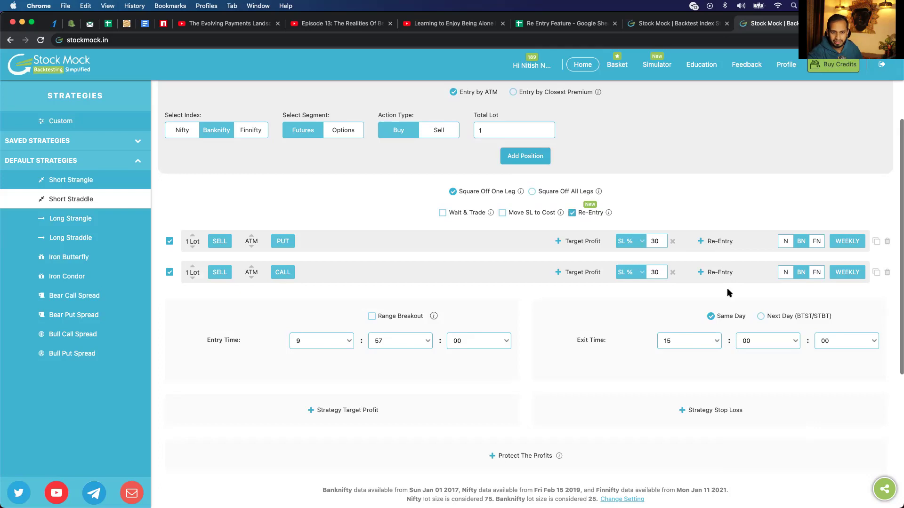
pyautogui.click(719, 242)
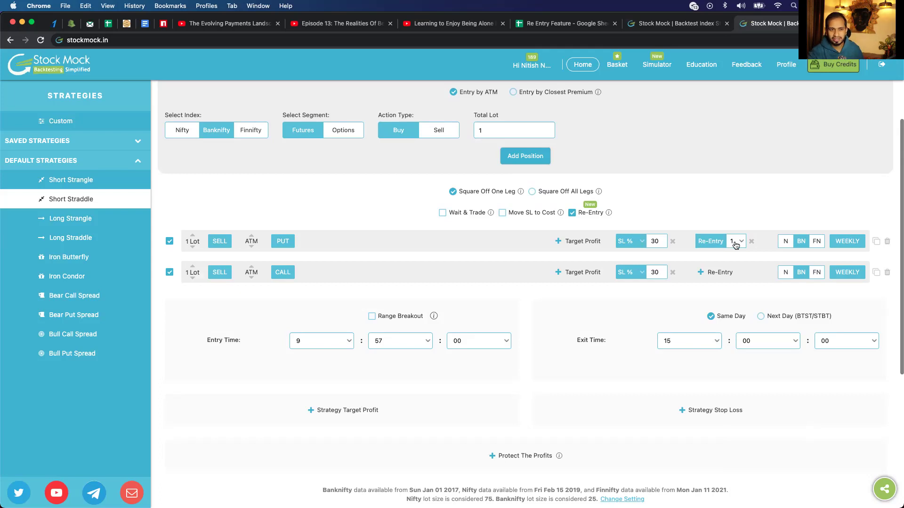
pyautogui.click(735, 242)
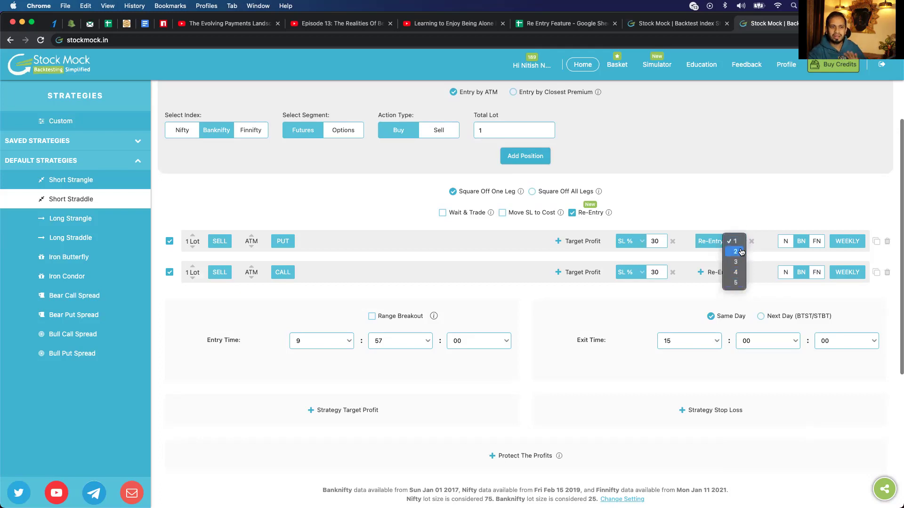
pyautogui.click(740, 252)
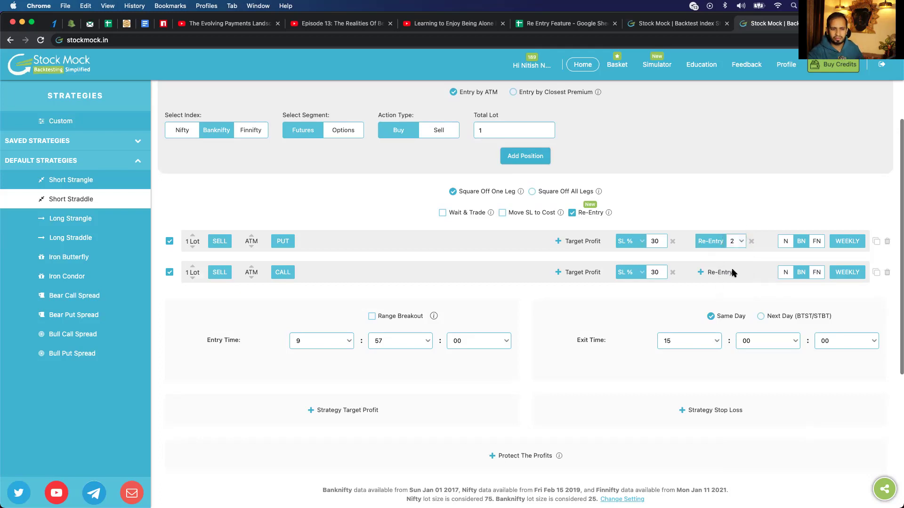
pyautogui.click(732, 273)
pyautogui.click(738, 272)
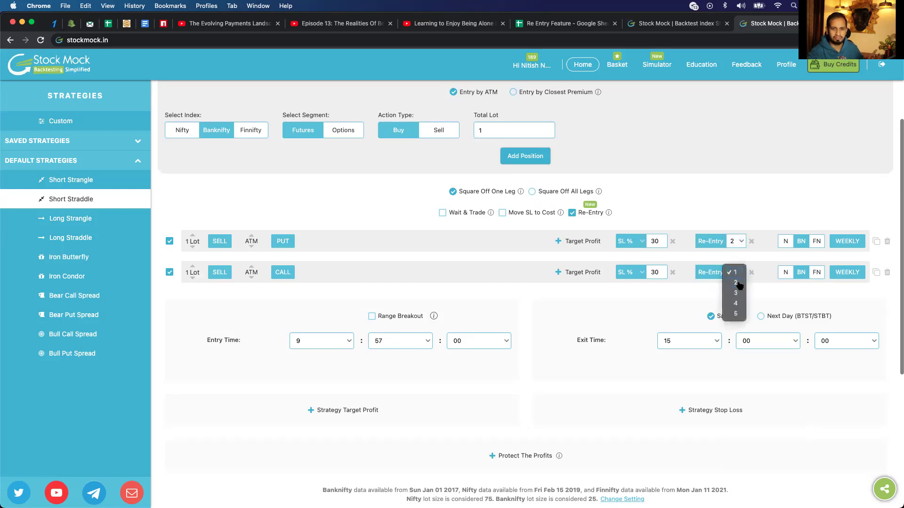
pyautogui.click(738, 284)
# Start the re-entry straddle's backtest, and change the index of both legs from Banknifty to Nifty (N)
pyautogui.scroll(-3, 628, 369)
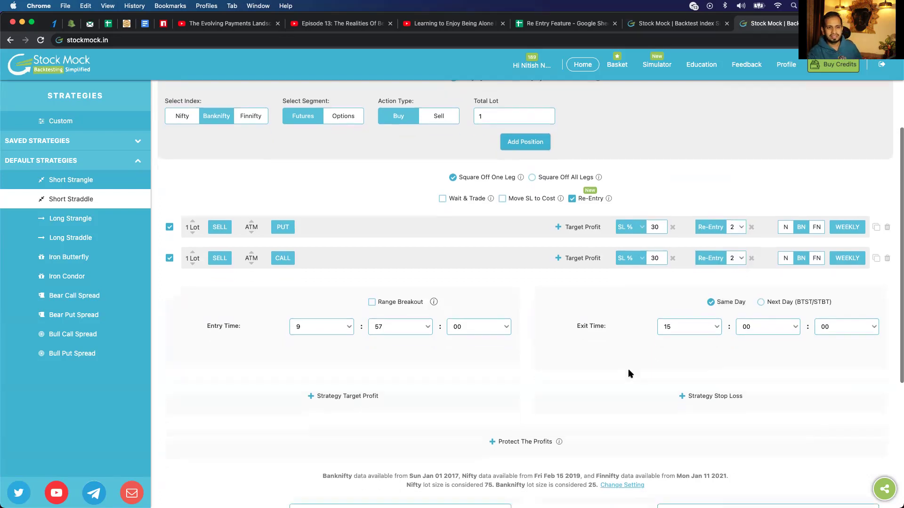
pyautogui.click(836, 468)
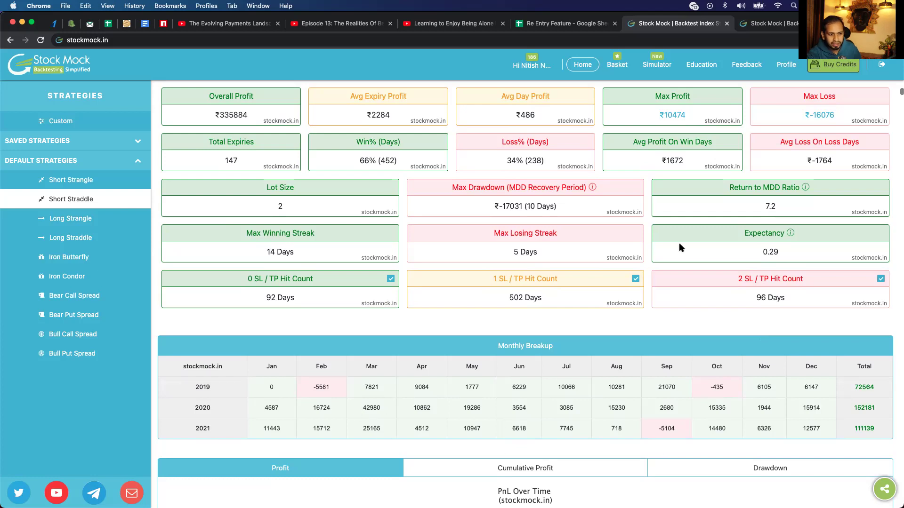
pyautogui.click(790, 29)
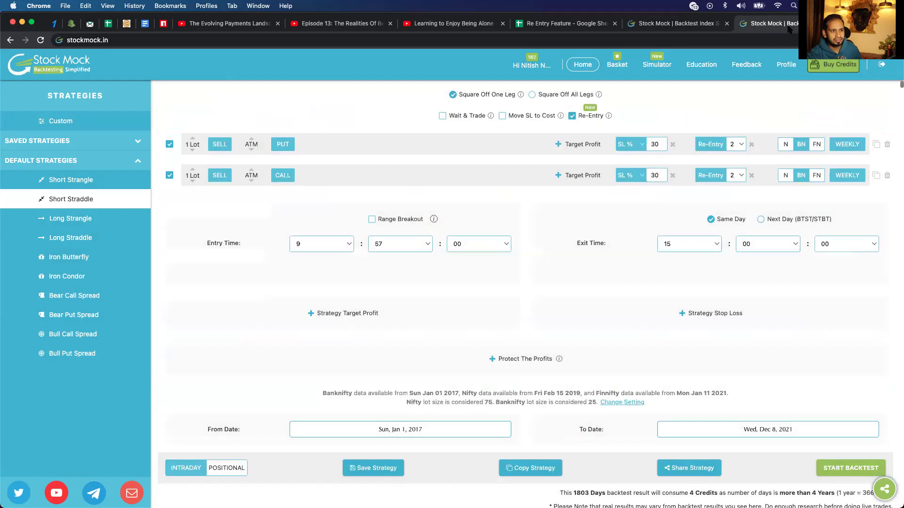
pyautogui.click(785, 145)
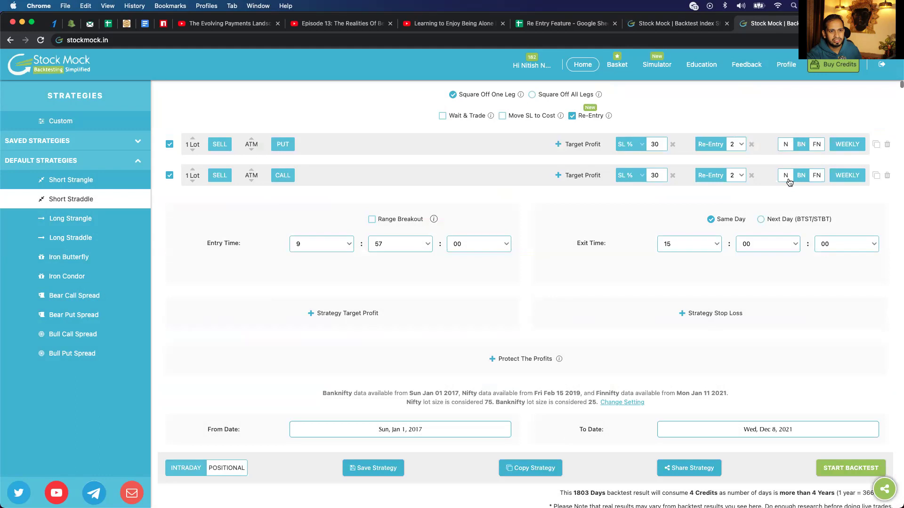
pyautogui.click(790, 180)
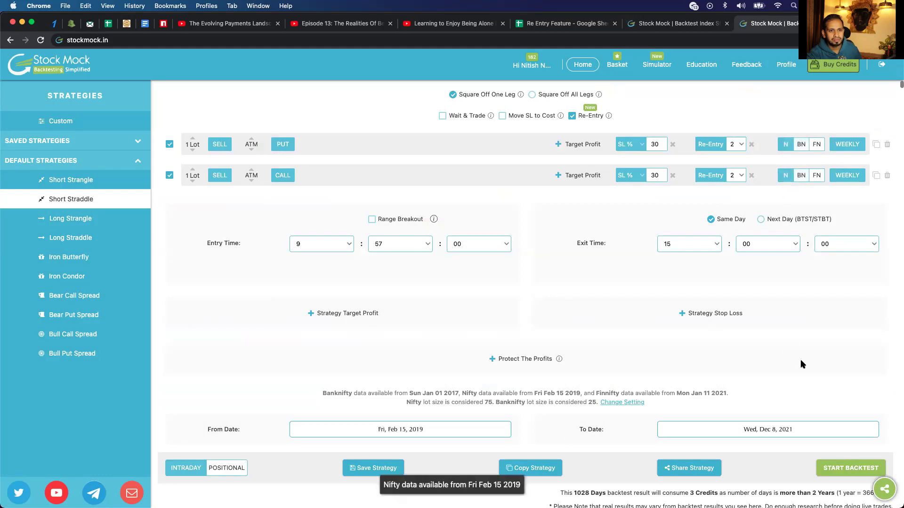
# Run the re-entry backtest for Feb 15, 2019 to Dec 8, 2021 and bring up its results summary and monthly breakup
pyautogui.click(831, 469)
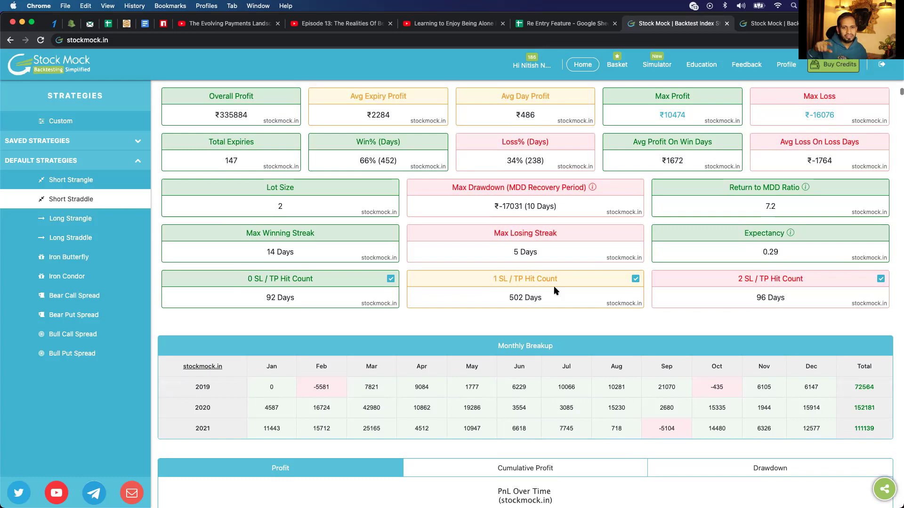
pyautogui.click(771, 24)
pyautogui.scroll(-10, 670, 339)
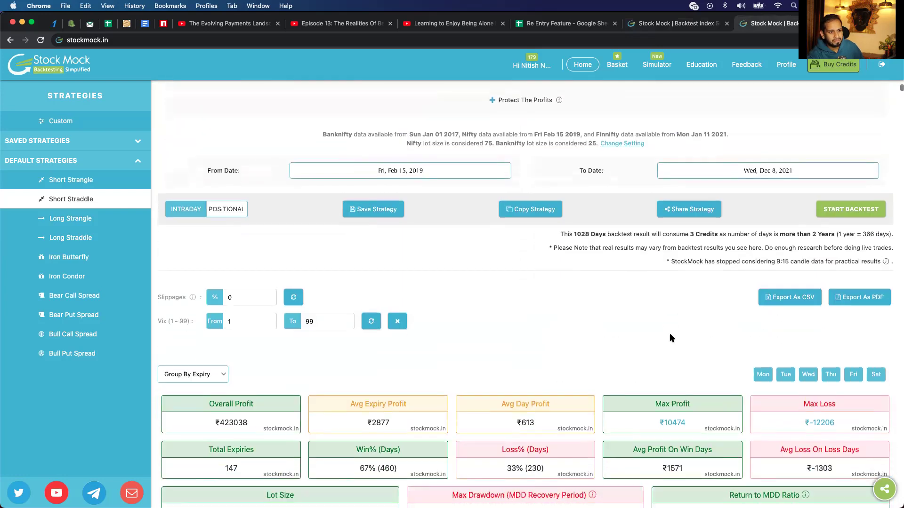
pyautogui.scroll(-2, 671, 338)
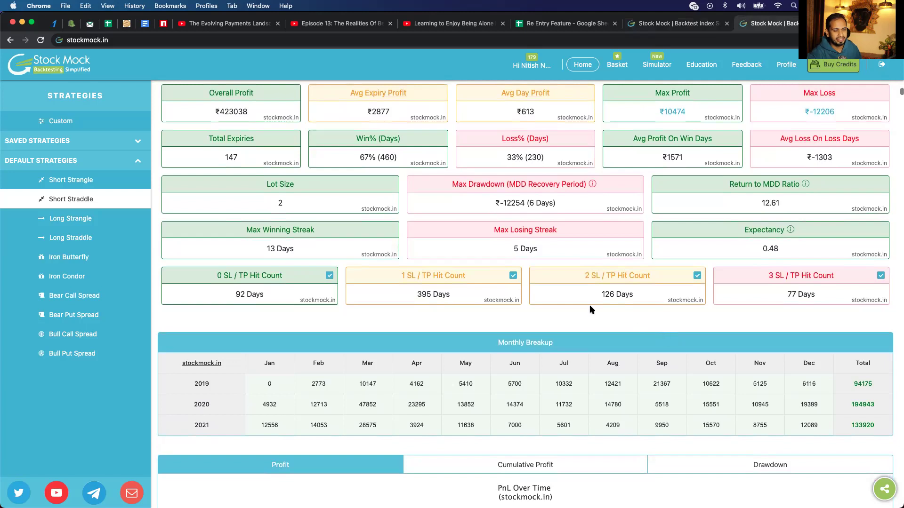
# Compare overall profit, drawdown, return to MDD ratio, stop-loss hit counts and monthly breakup between the backtests without and with re-entry
pyautogui.click(656, 25)
pyautogui.scroll(-1, 627, 186)
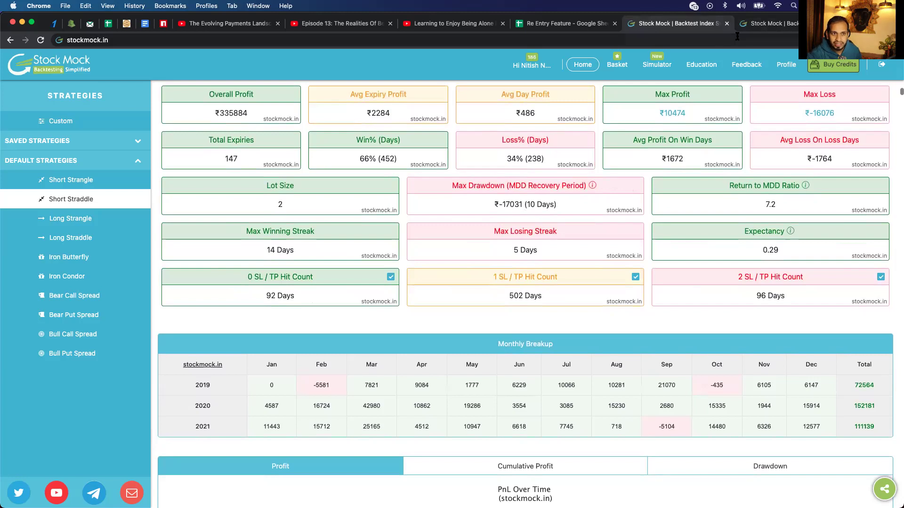
pyautogui.click(765, 25)
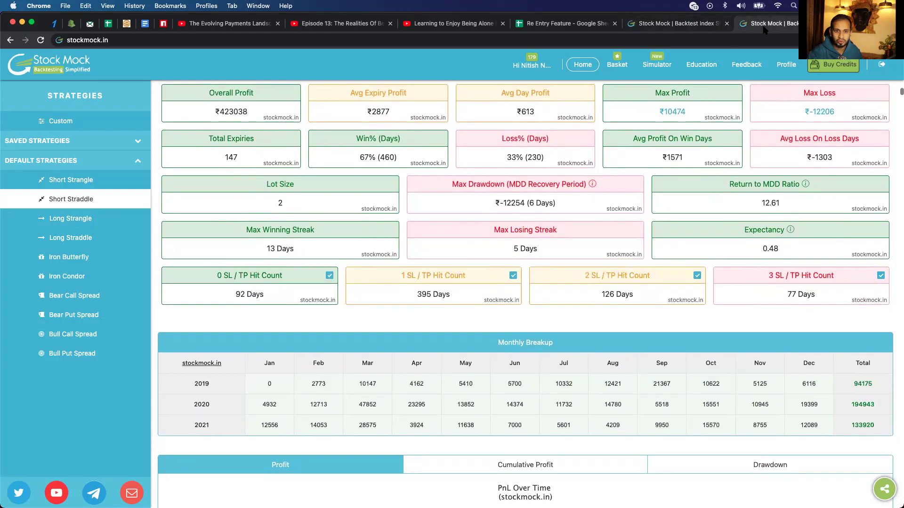
pyautogui.click(663, 23)
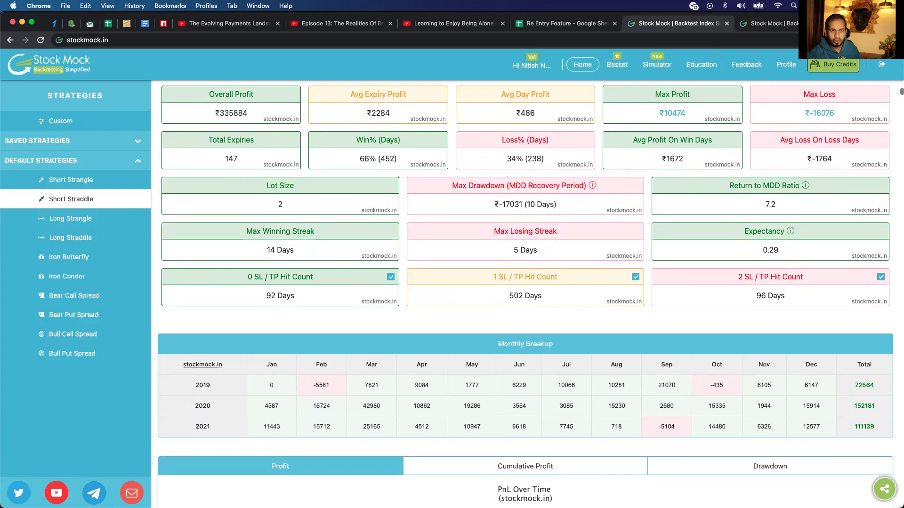
pyautogui.click(789, 24)
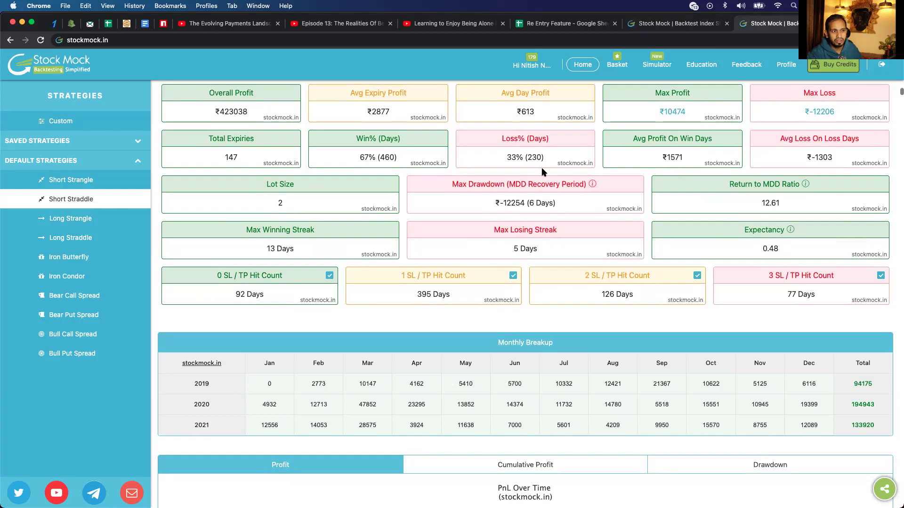
pyautogui.click(671, 24)
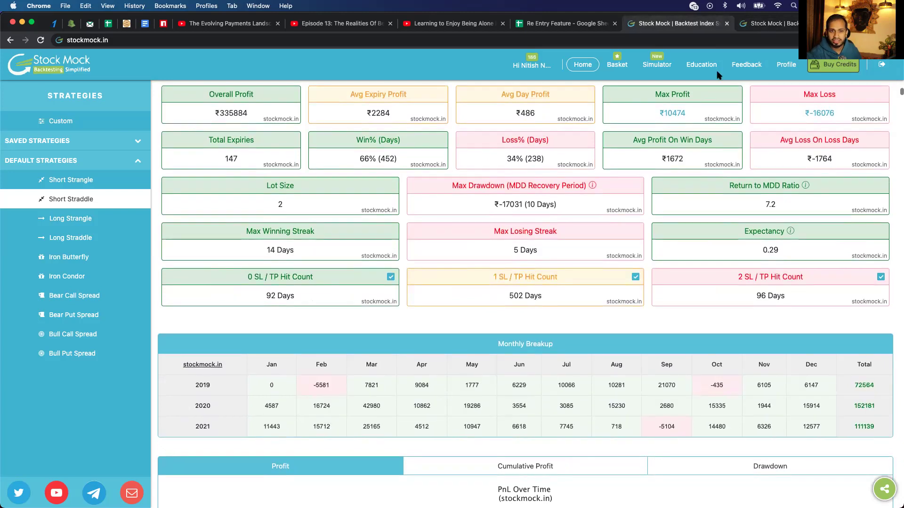
pyautogui.click(786, 24)
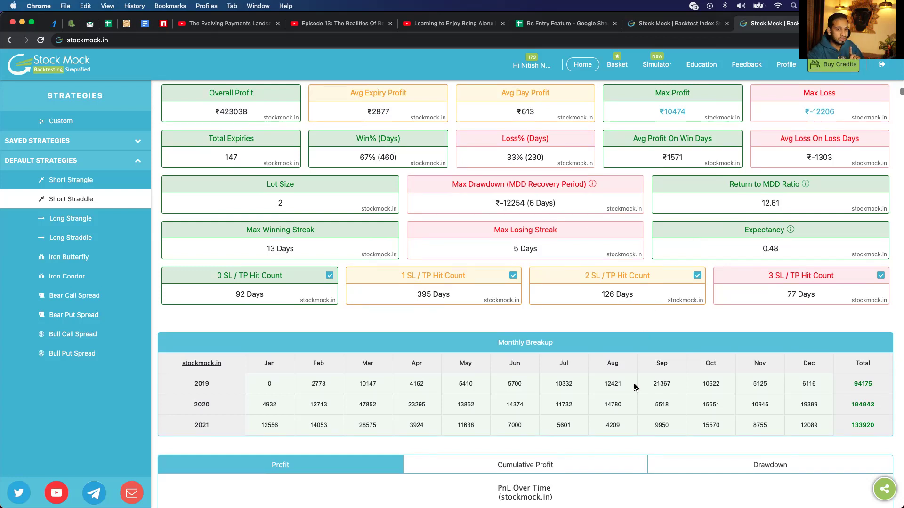
pyautogui.scroll(-3, 521, 401)
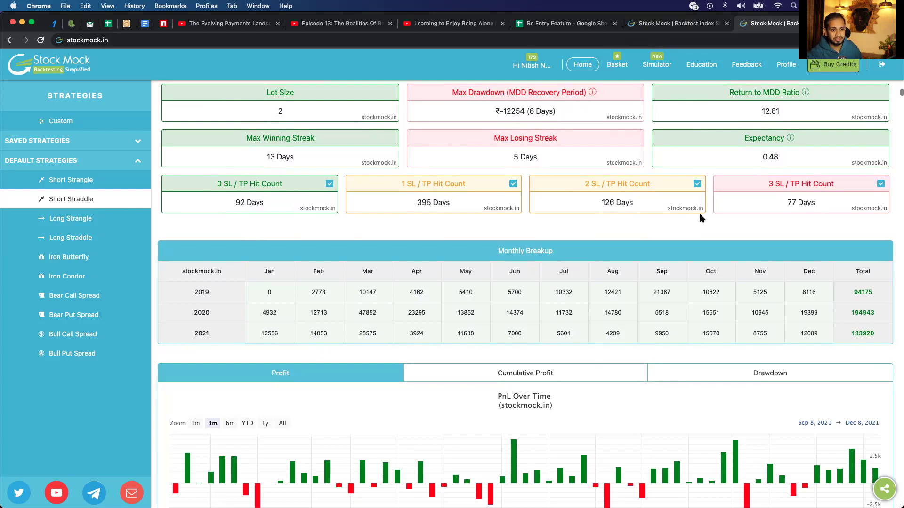
pyautogui.click(678, 24)
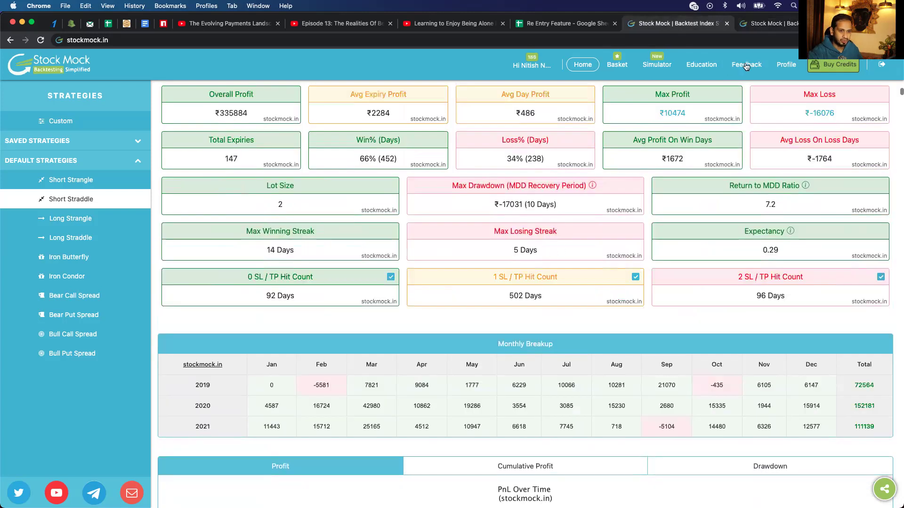
pyautogui.click(787, 25)
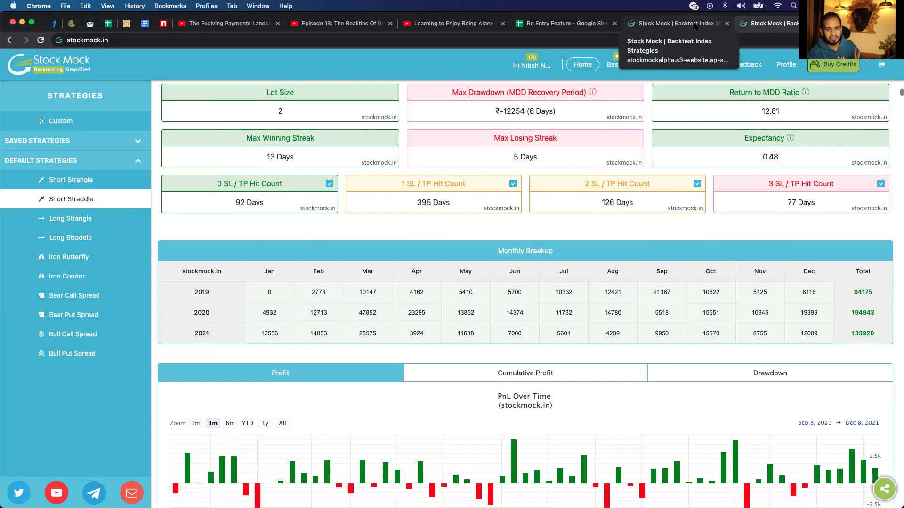
pyautogui.click(694, 26)
pyautogui.click(766, 23)
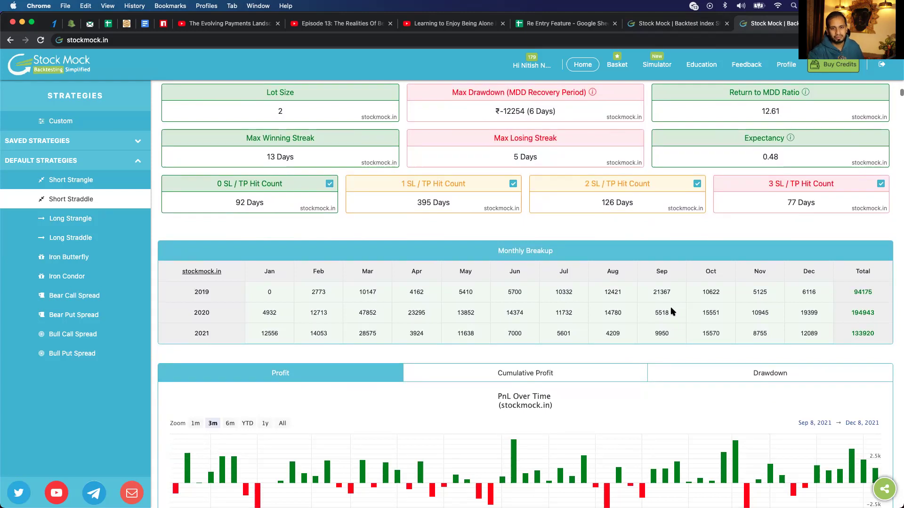
# Examine the day-by-day results table of the 21 Feb 2019 expiry, including its put and call leg columns
pyautogui.scroll(-3, 672, 311)
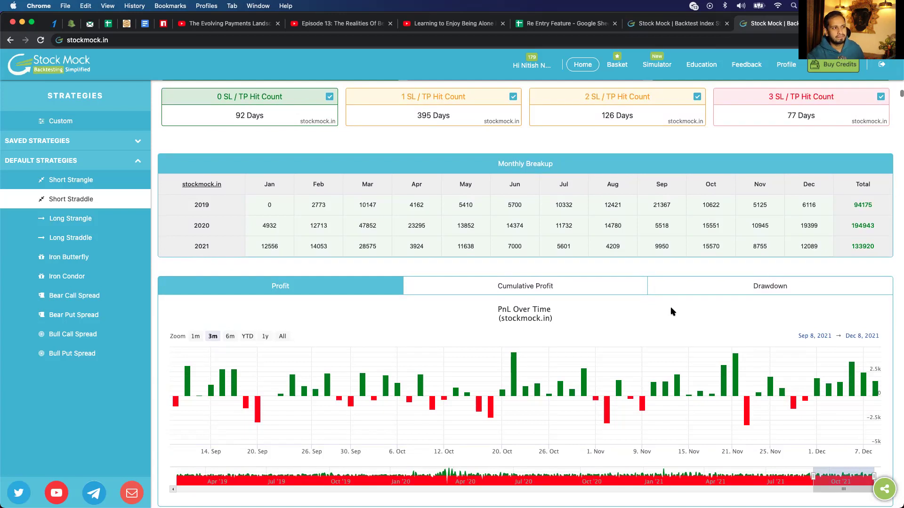
pyautogui.scroll(-1, 672, 312)
pyautogui.scroll(-8, 672, 312)
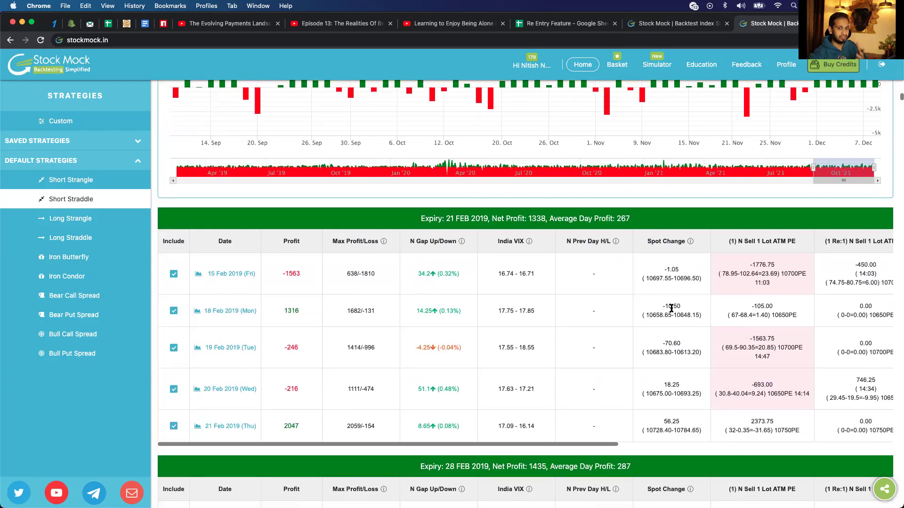
pyautogui.hscroll(5, 646, 334)
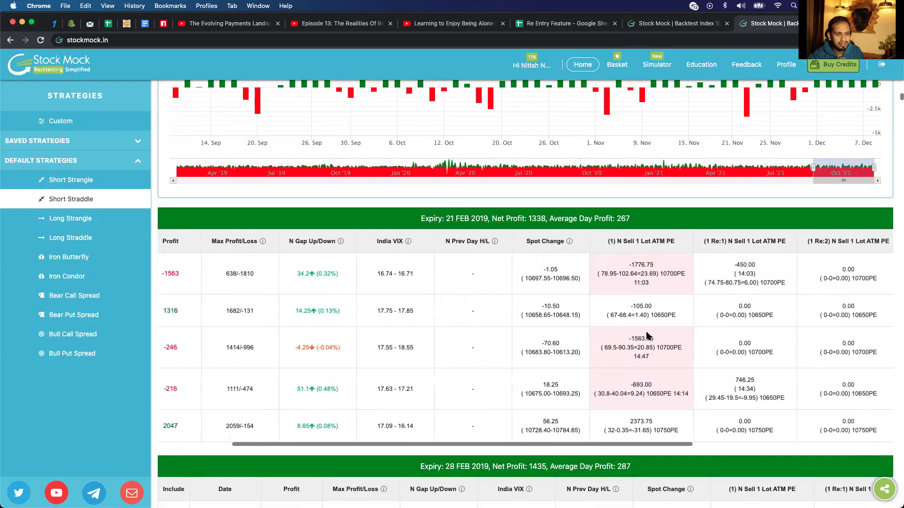
pyautogui.hscroll(6, 646, 335)
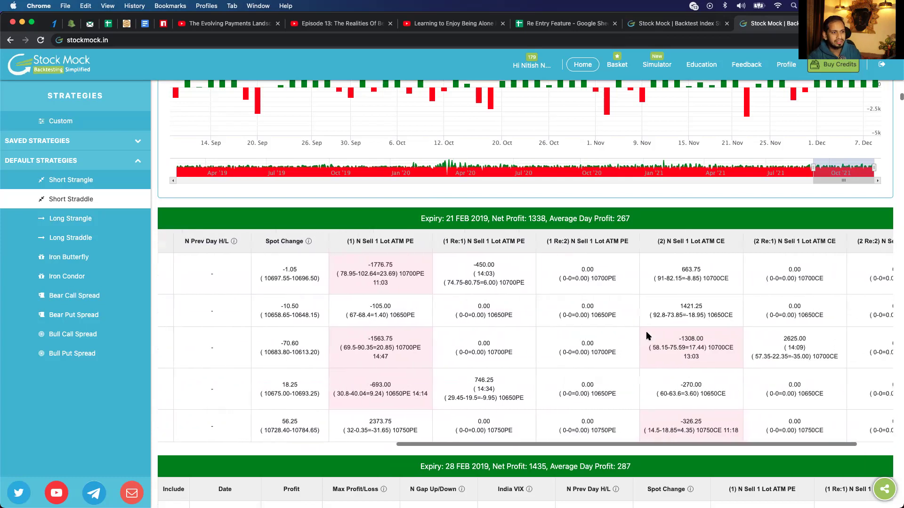
pyautogui.hscroll(-11, 648, 336)
pyautogui.hscroll(7, 647, 336)
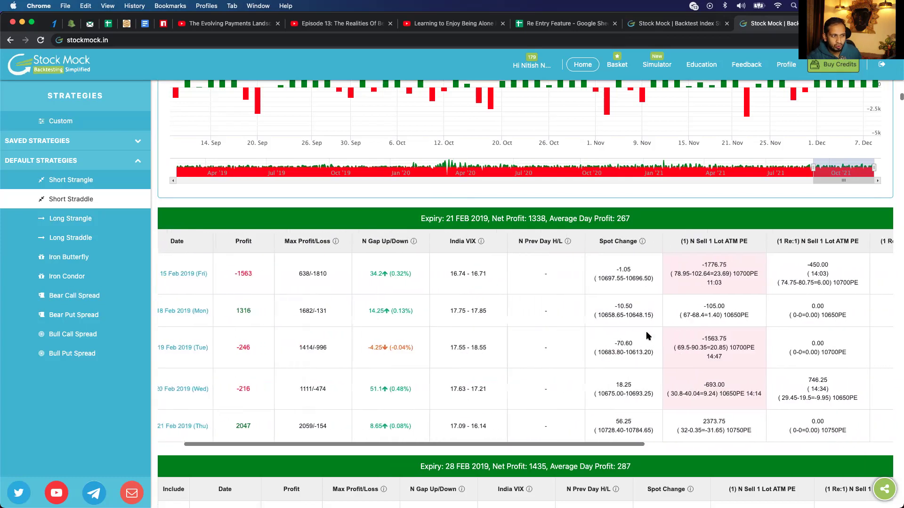
pyautogui.hscroll(1, 647, 335)
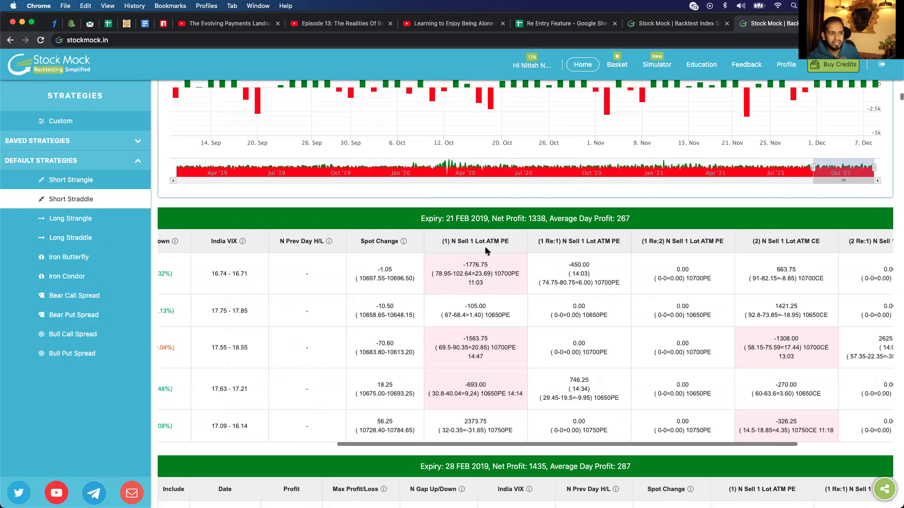
pyautogui.hscroll(1, 504, 249)
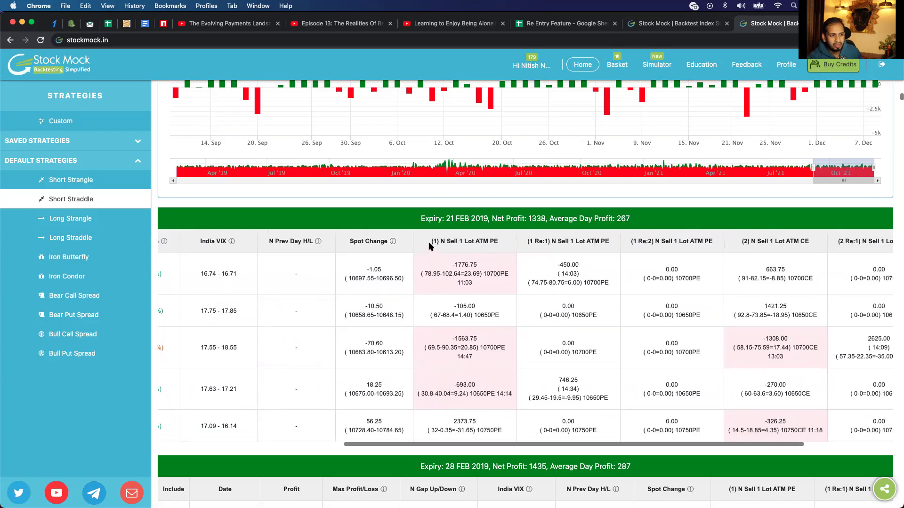
# Match the column numbered (1) in the results table with the put leg in the strategy's position settings
pyautogui.moveTo(429, 244); pyautogui.dragTo(440, 244)
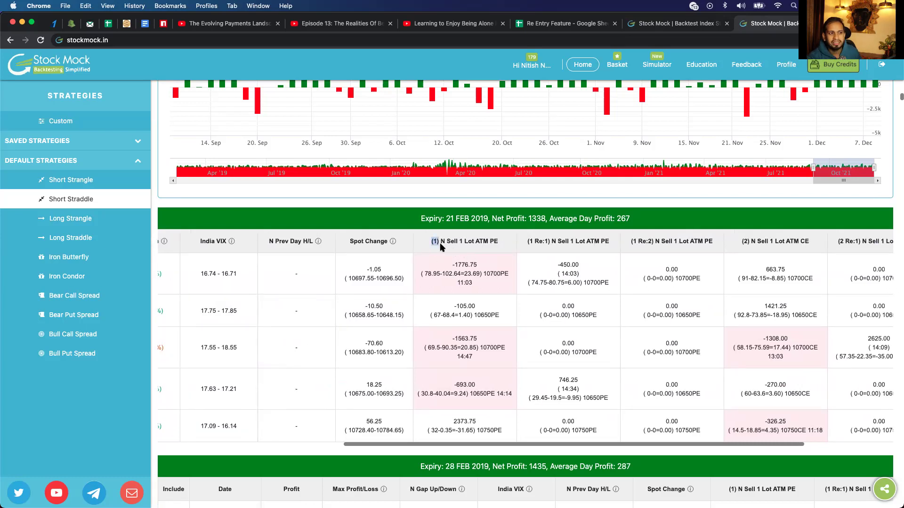
pyautogui.scroll(20, 440, 242)
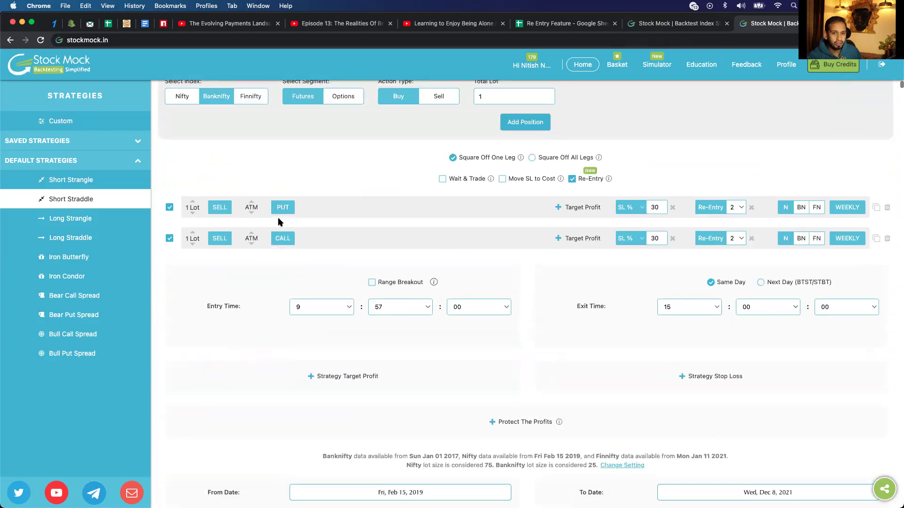
pyautogui.scroll(-1, 340, 288)
pyautogui.scroll(-15, 340, 288)
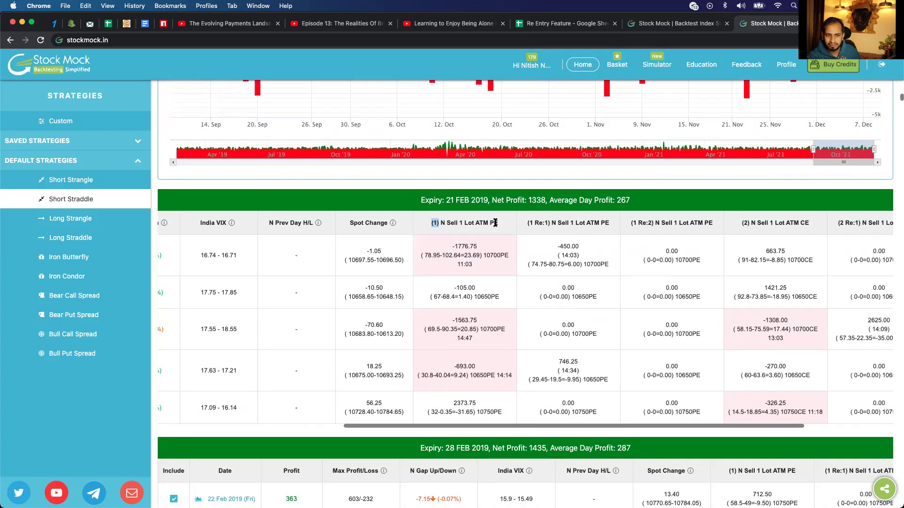
# Examine the first and second re-entry columns of the put leg and the call leg for the 21 Feb 2019 expiry
pyautogui.scroll(-1, 510, 260)
pyautogui.scroll(-1, 510, 259)
pyautogui.moveTo(527, 212); pyautogui.dragTo(552, 212)
pyautogui.click(542, 217)
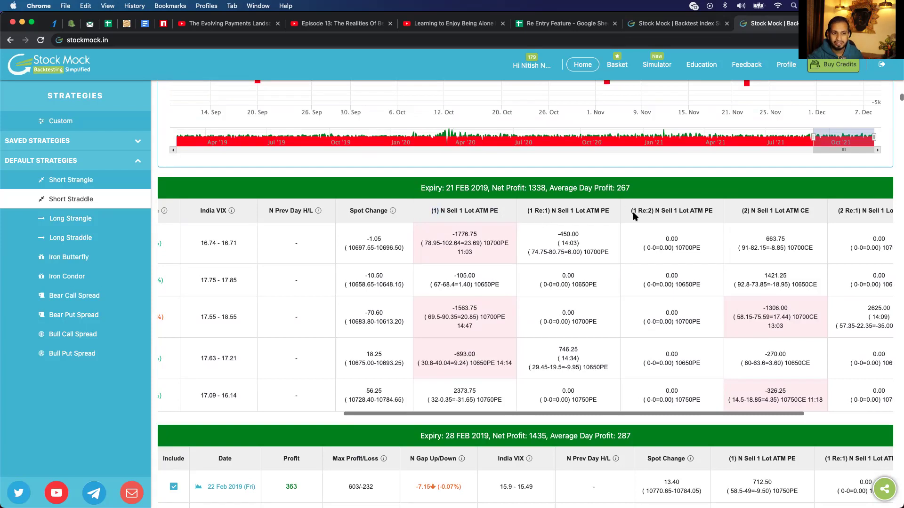
pyautogui.hscroll(3, 695, 222)
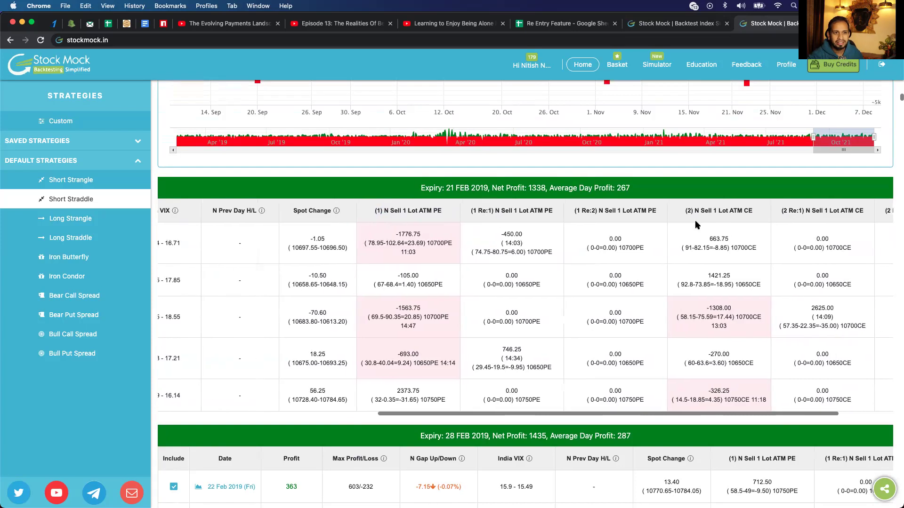
pyautogui.hscroll(3, 724, 218)
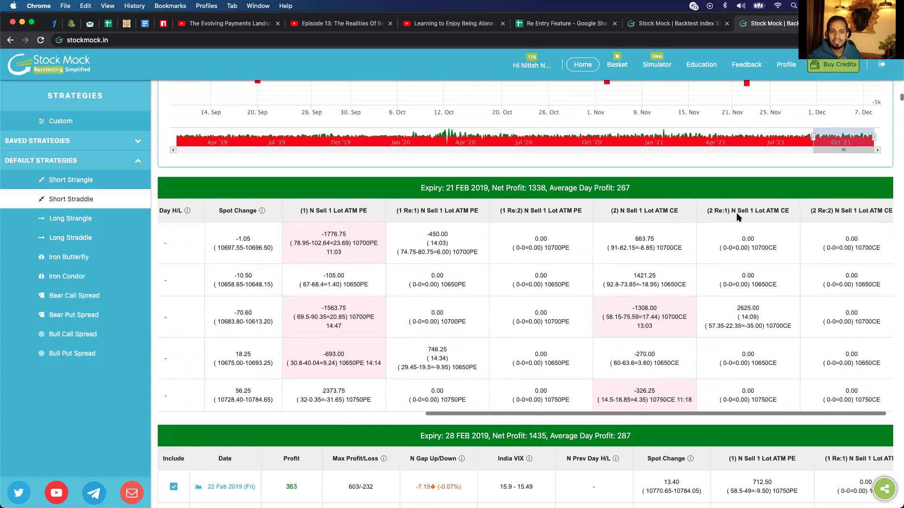
pyautogui.hscroll(1, 738, 216)
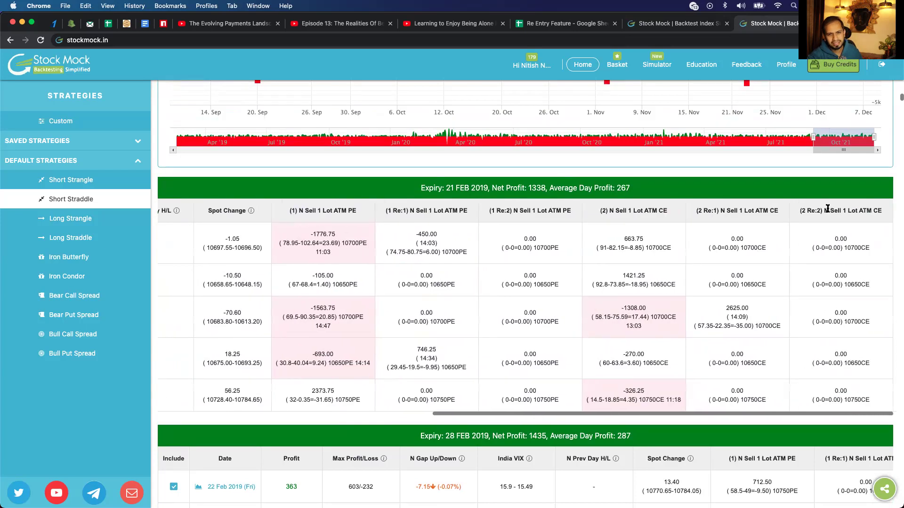
# Compare the put leg's stop-loss time and entry price on 15 Feb 2019 with its first re-entry's time and price
pyautogui.hscroll(-5, 711, 263)
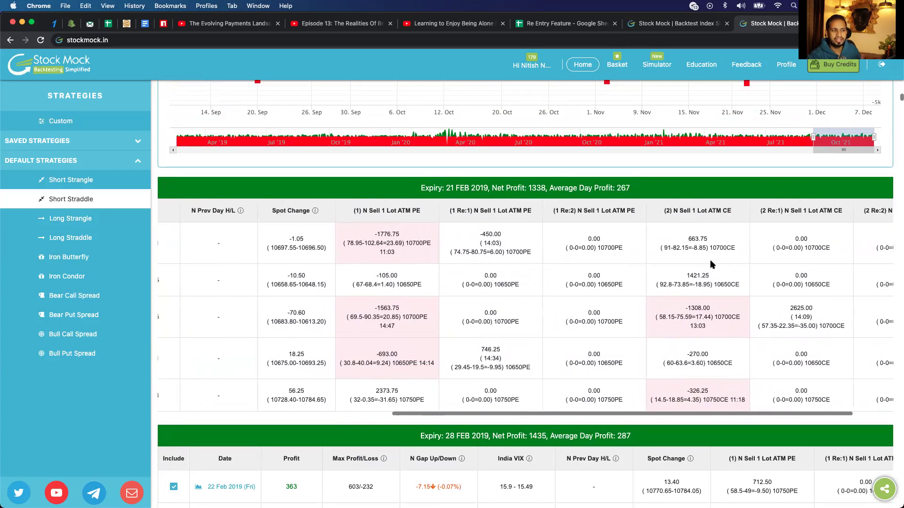
pyautogui.scroll(-1, 537, 339)
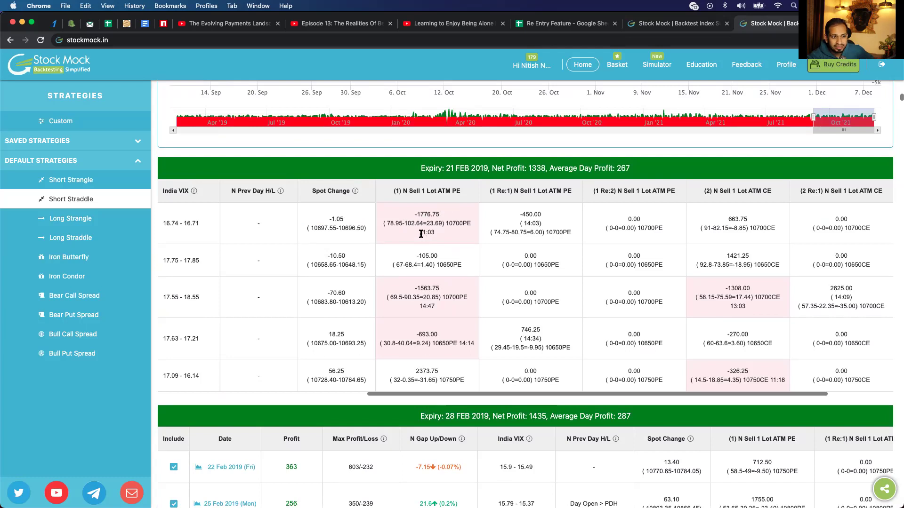
pyautogui.moveTo(419, 234); pyautogui.dragTo(437, 236)
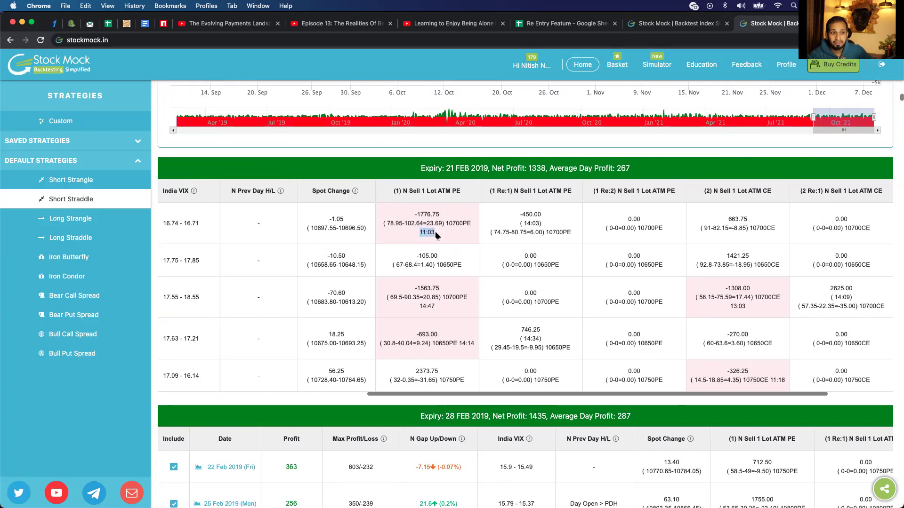
pyautogui.moveTo(521, 224); pyautogui.dragTo(545, 226)
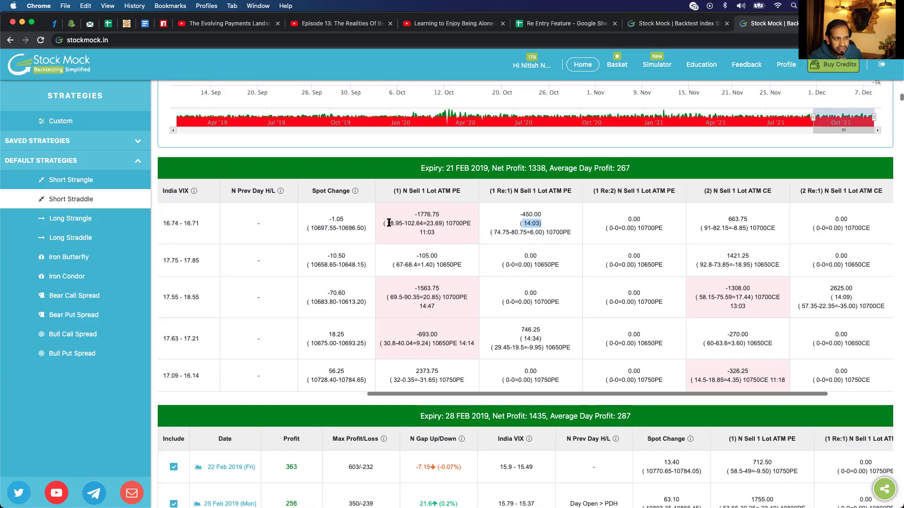
pyautogui.moveTo(389, 223); pyautogui.dragTo(403, 223)
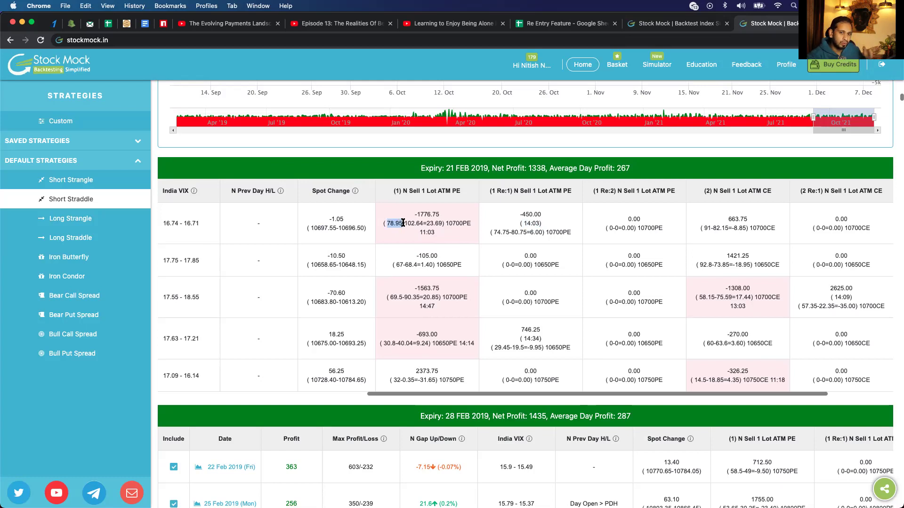
pyautogui.click(493, 232)
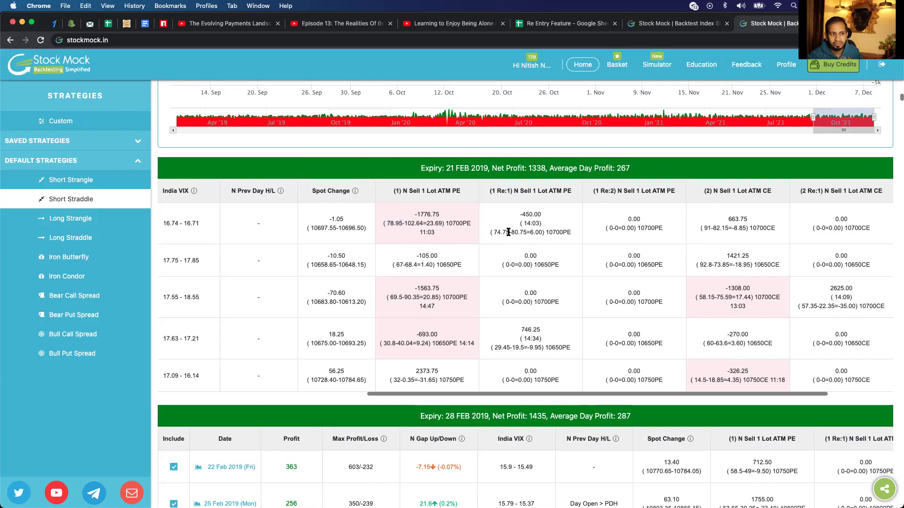
pyautogui.moveTo(523, 223); pyautogui.dragTo(537, 224)
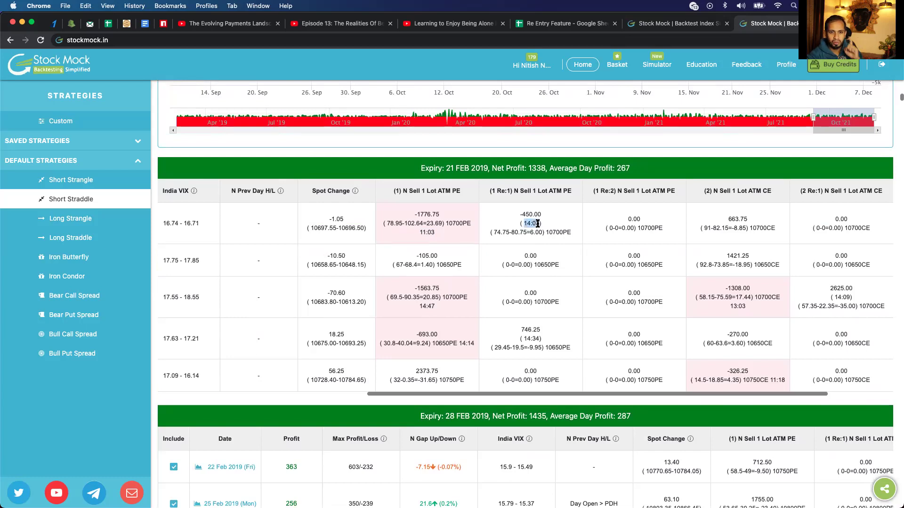
pyautogui.moveTo(537, 224); pyautogui.dragTo(551, 227)
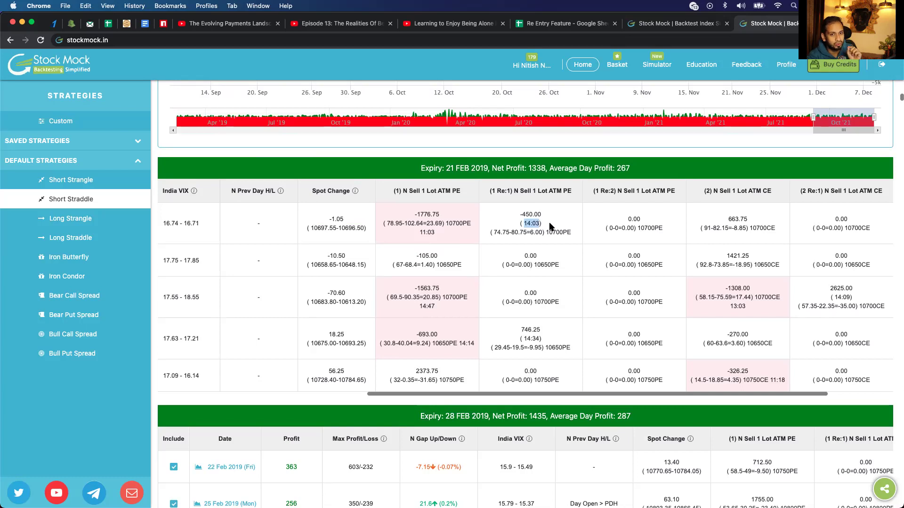
pyautogui.moveTo(507, 232); pyautogui.dragTo(497, 232)
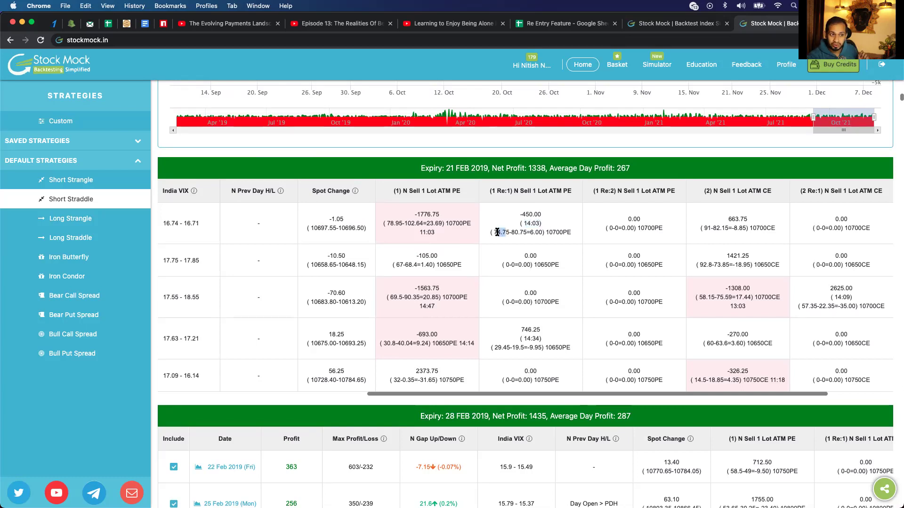
pyautogui.click(497, 232)
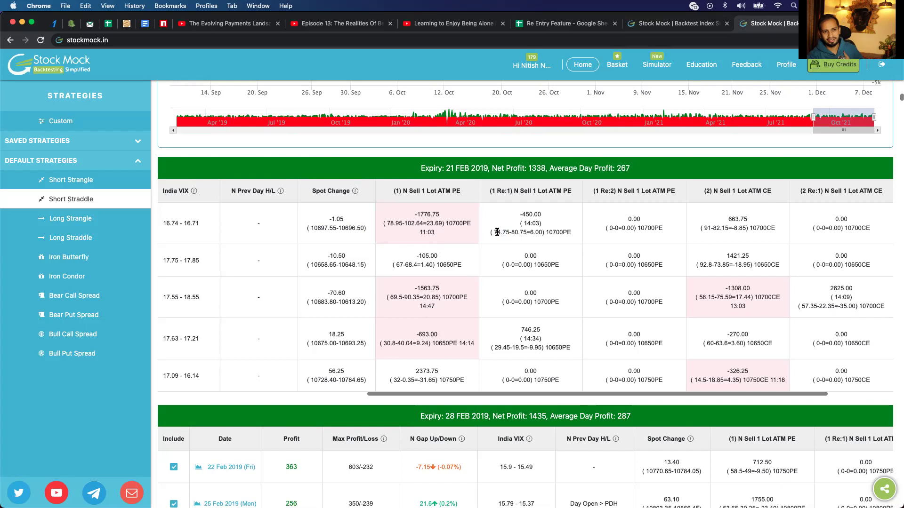
# Look through the leg and re-entry columns of the 28 Feb and 7 Mar 2019 expiries for days with re-entries
pyautogui.hscroll(5, 648, 249)
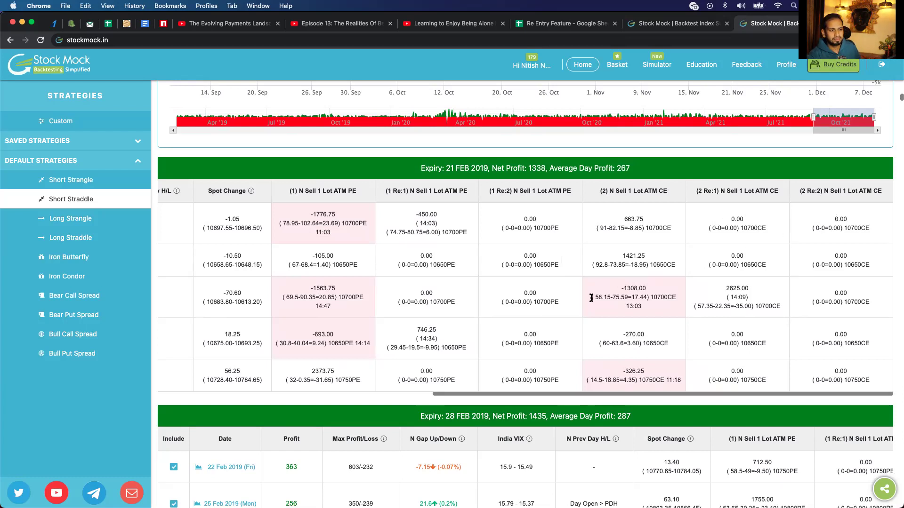
pyautogui.scroll(-2, 592, 299)
pyautogui.scroll(-4, 591, 299)
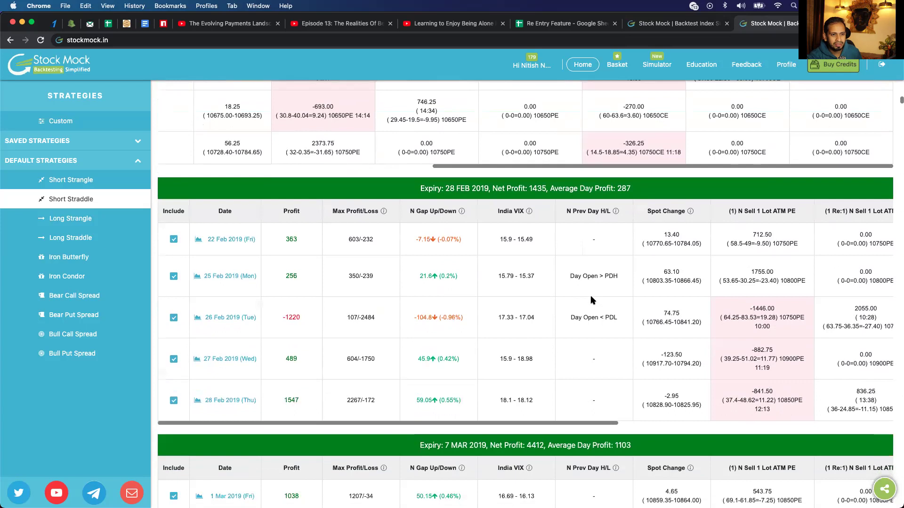
pyautogui.hscroll(5, 591, 299)
pyautogui.hscroll(4, 592, 299)
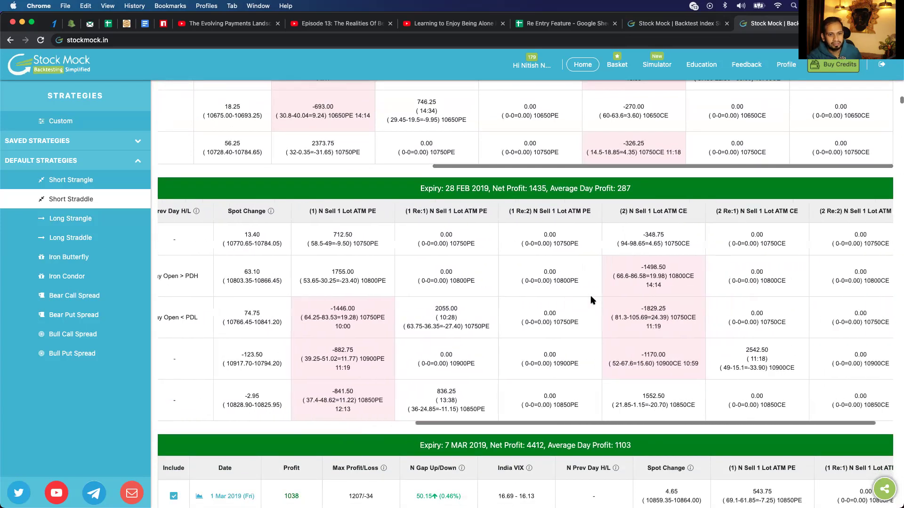
pyautogui.scroll(-3, 591, 299)
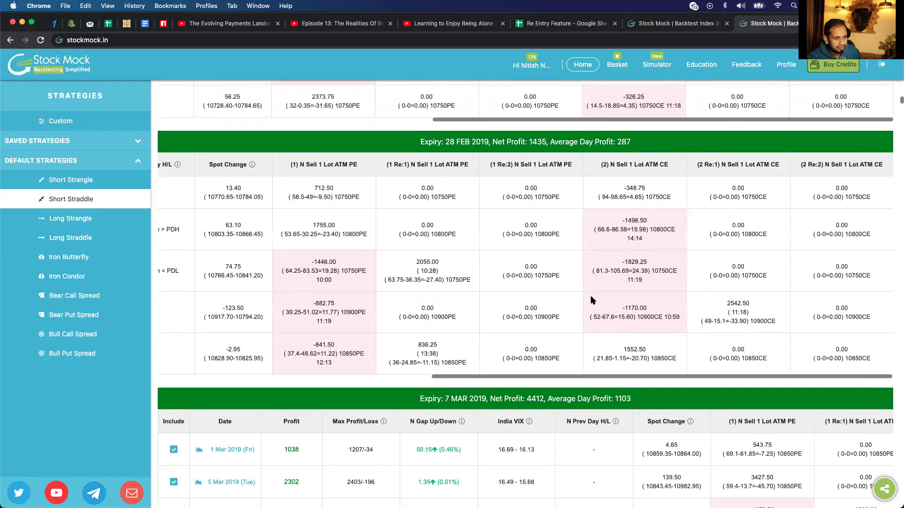
pyautogui.scroll(-1, 620, 394)
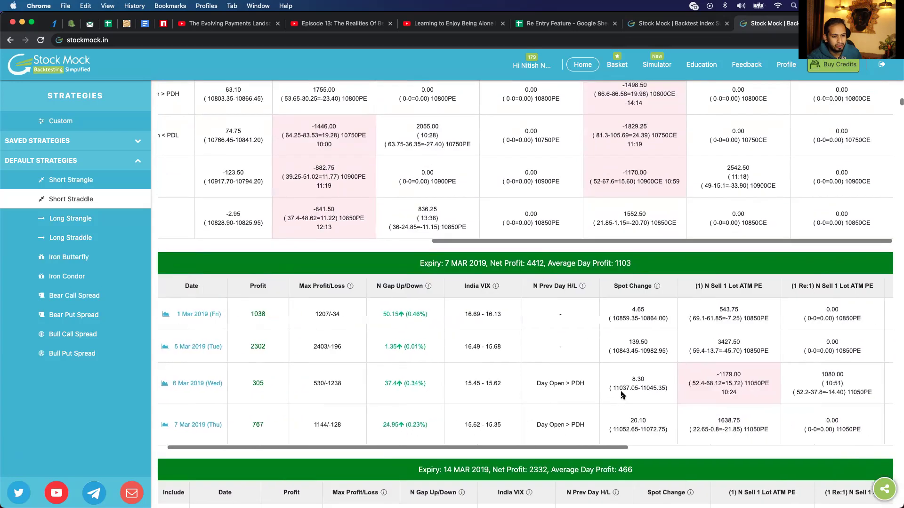
pyautogui.hscroll(9, 621, 395)
pyautogui.scroll(-1, 648, 396)
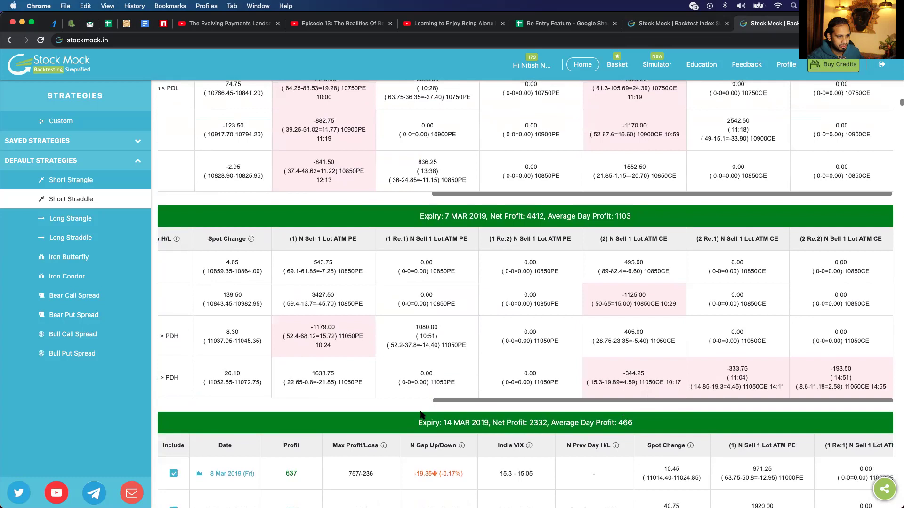
pyautogui.hscroll(-10, 531, 375)
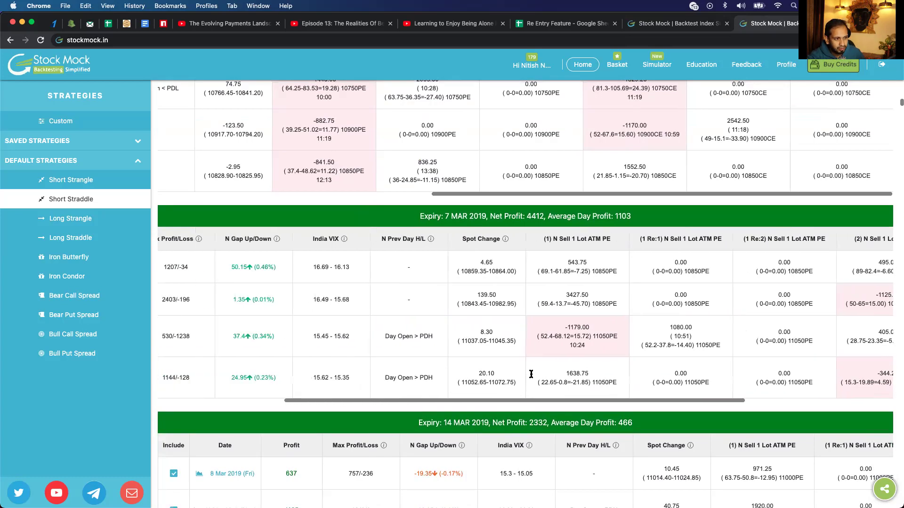
pyautogui.hscroll(10, 531, 375)
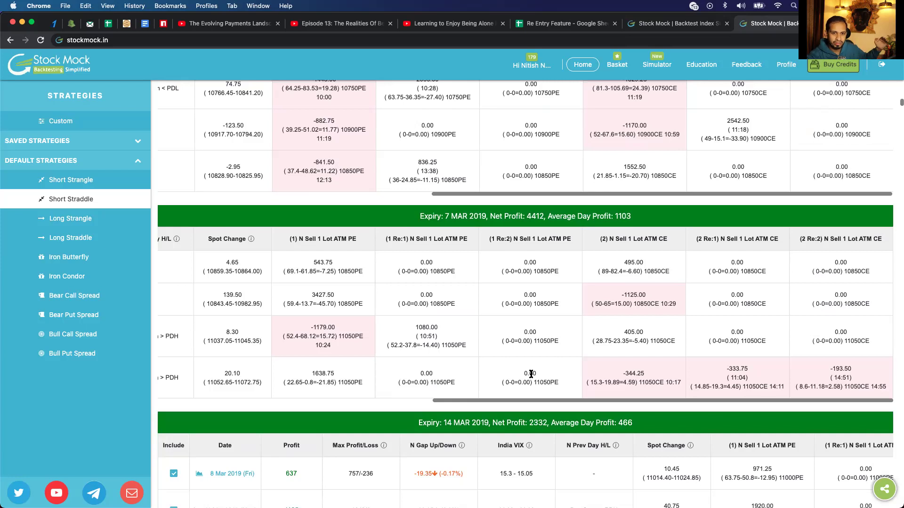
# Trace the call leg's stop-loss and re-entry times on 7 Mar 2019 across its original position and both re-entries
pyautogui.moveTo(663, 382)
pyautogui.mouseDown()
pyautogui.moveTo(630, 383)
pyautogui.moveTo(687, 377)
pyautogui.moveTo(681, 382)
pyautogui.mouseUp()
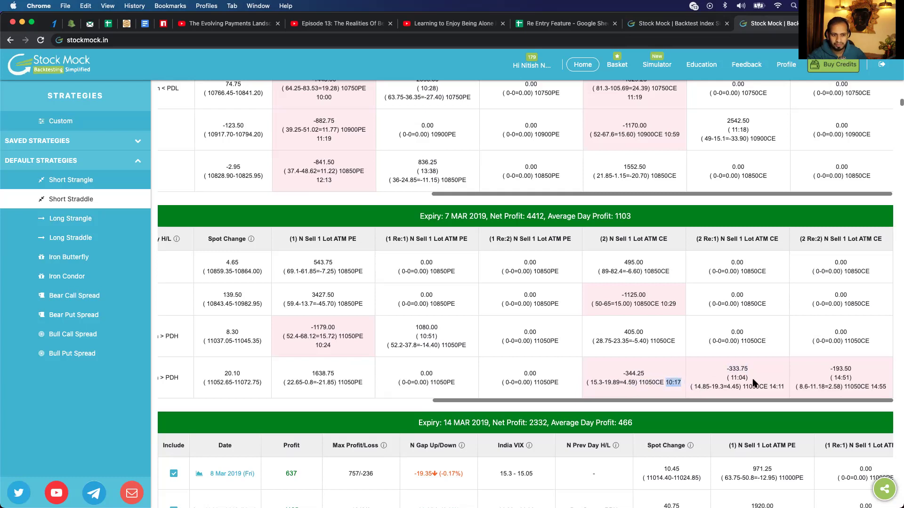
pyautogui.moveTo(768, 387); pyautogui.dragTo(783, 388)
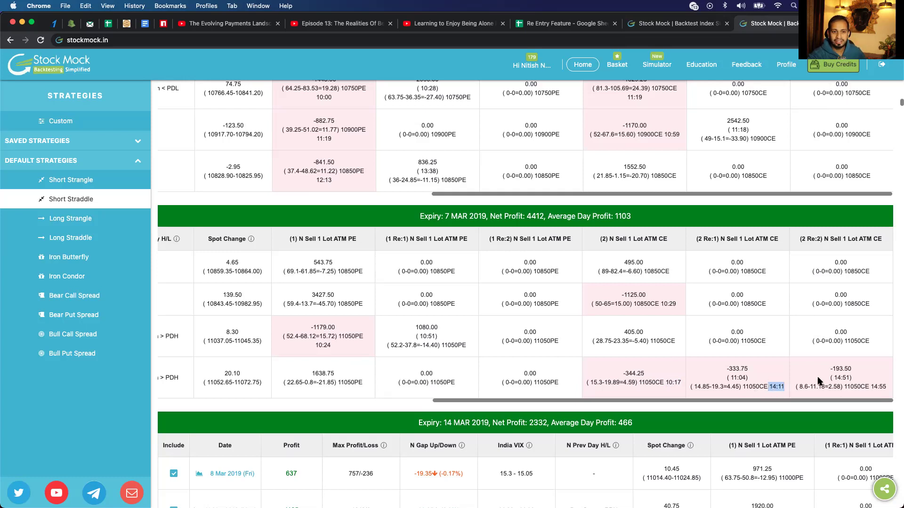
pyautogui.moveTo(853, 377); pyautogui.dragTo(828, 379)
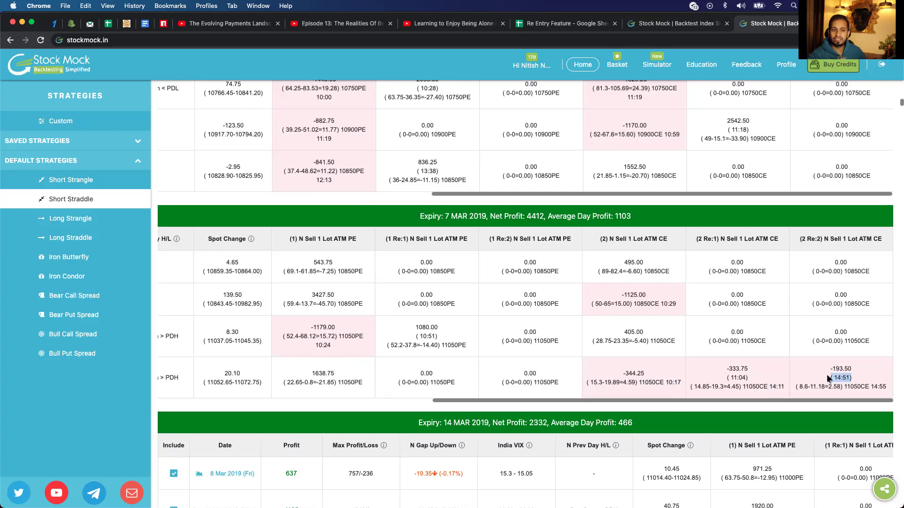
# Compare the second call re-entry's exit time on 7 Mar 2019 with the put leg's result and the day's total profit
pyautogui.moveTo(886, 387); pyautogui.dragTo(872, 386)
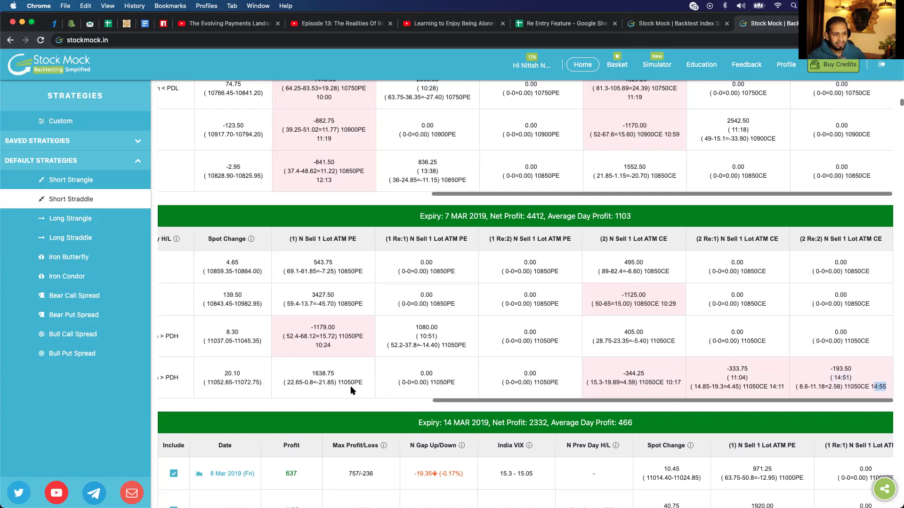
pyautogui.moveTo(350, 385); pyautogui.dragTo(302, 375)
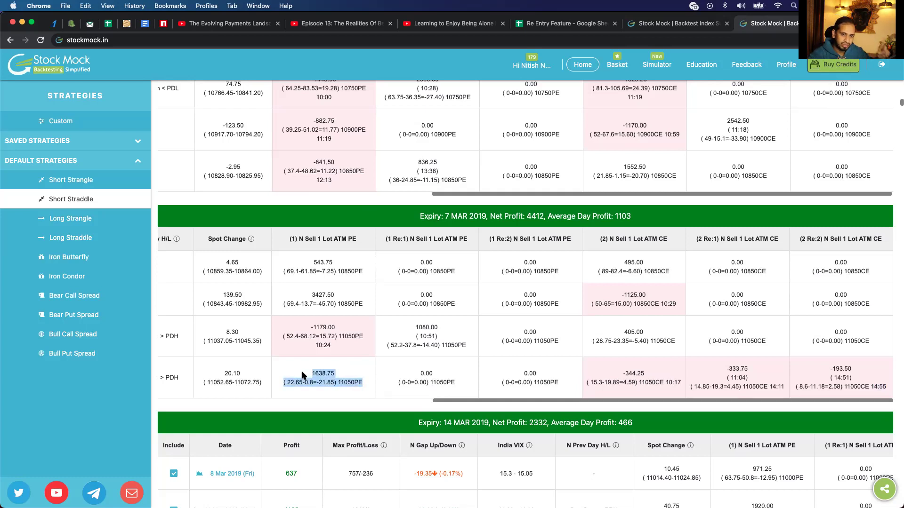
pyautogui.click(302, 376)
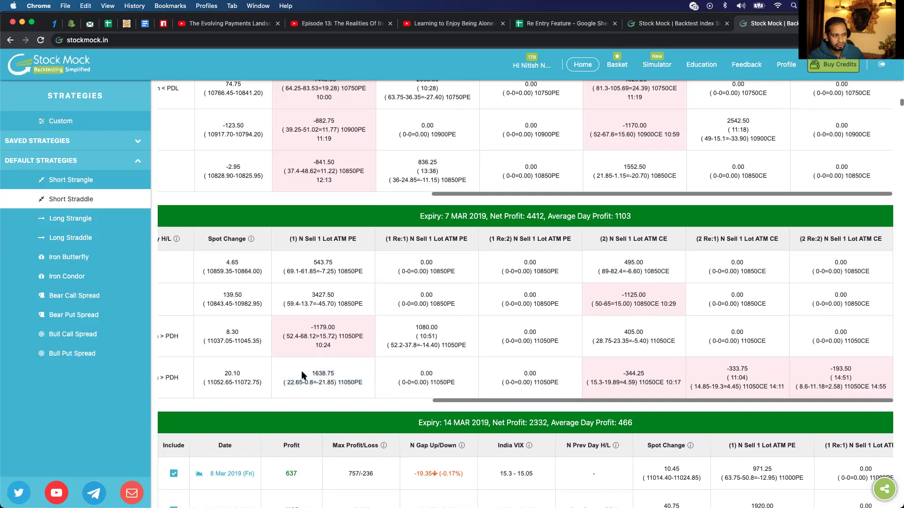
pyautogui.hscroll(-10, 302, 375)
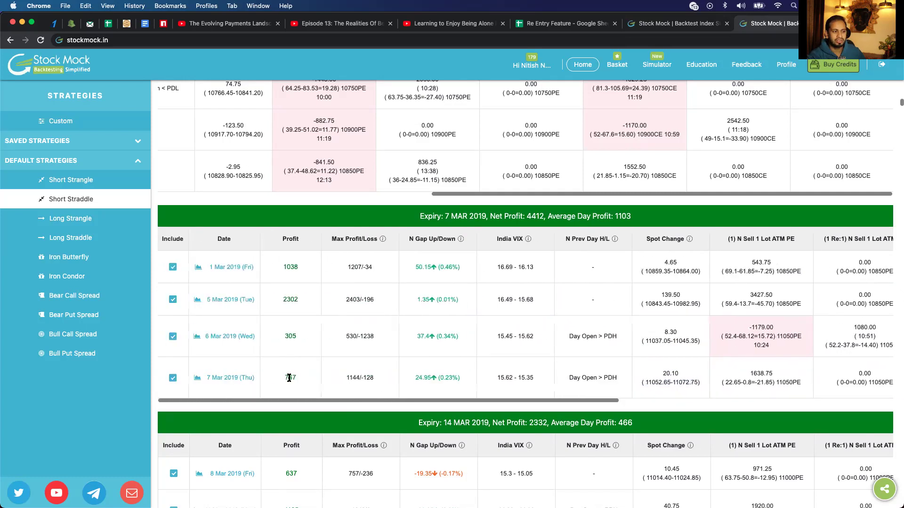
pyautogui.hscroll(10, 365, 375)
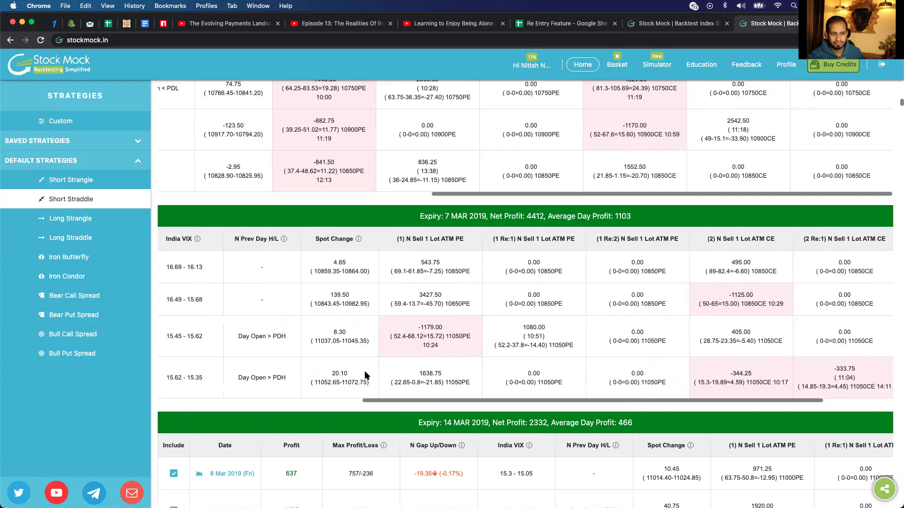
pyautogui.hscroll(2, 366, 376)
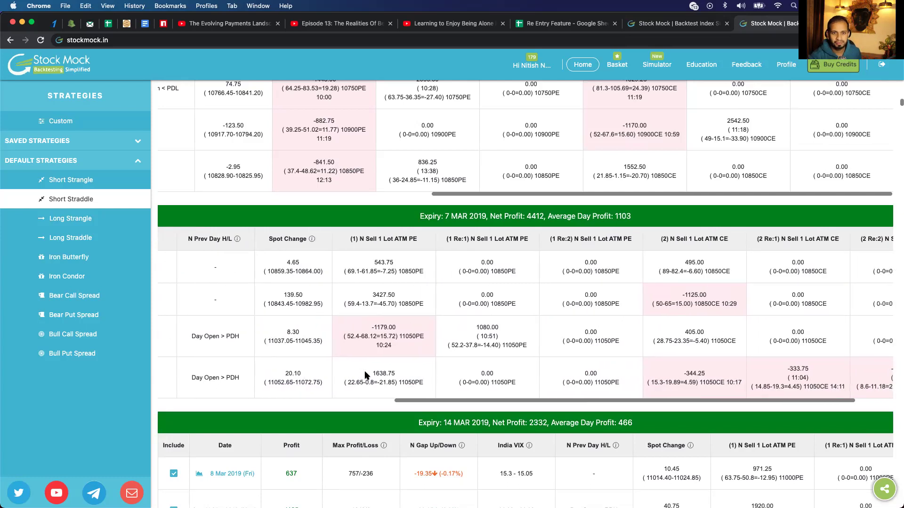
# Examine the first and second re-entry column headings of the put leg in the 7 Mar 2019 expiry table
pyautogui.scroll(1, 395, 364)
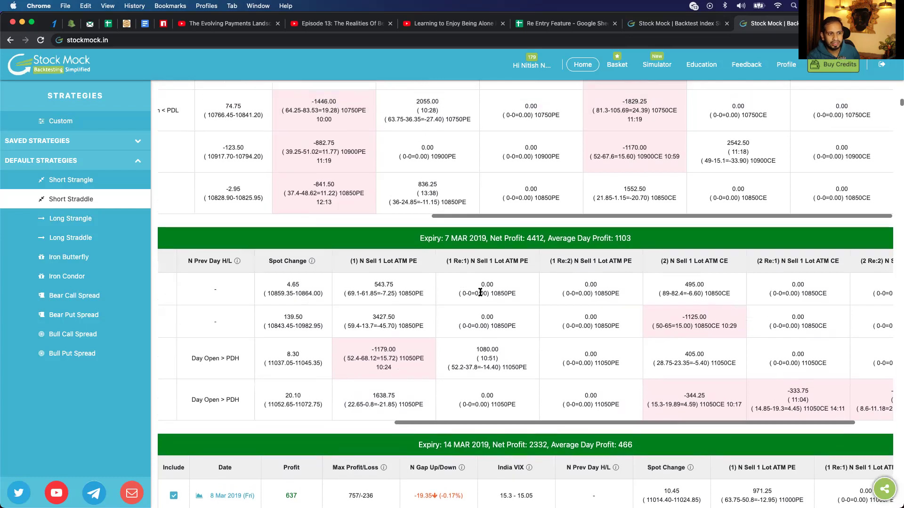
pyautogui.moveTo(455, 262); pyautogui.dragTo(467, 263)
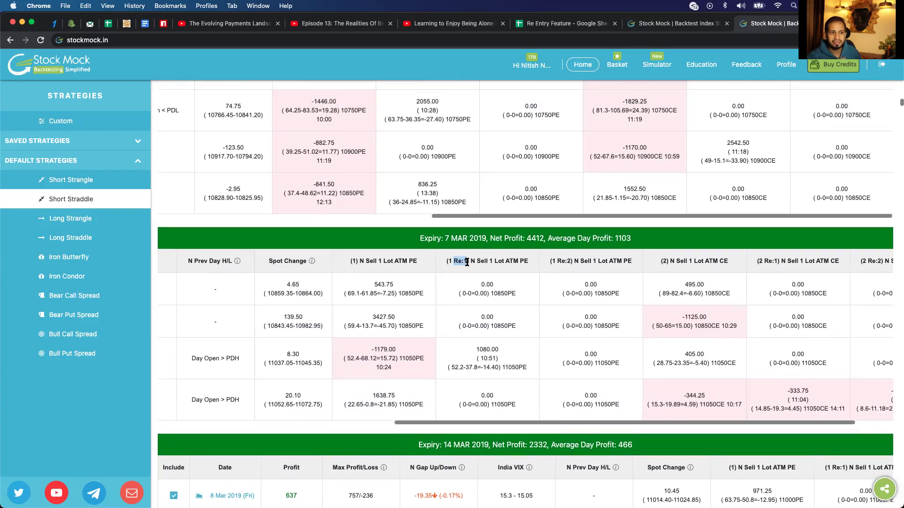
pyautogui.click(571, 263)
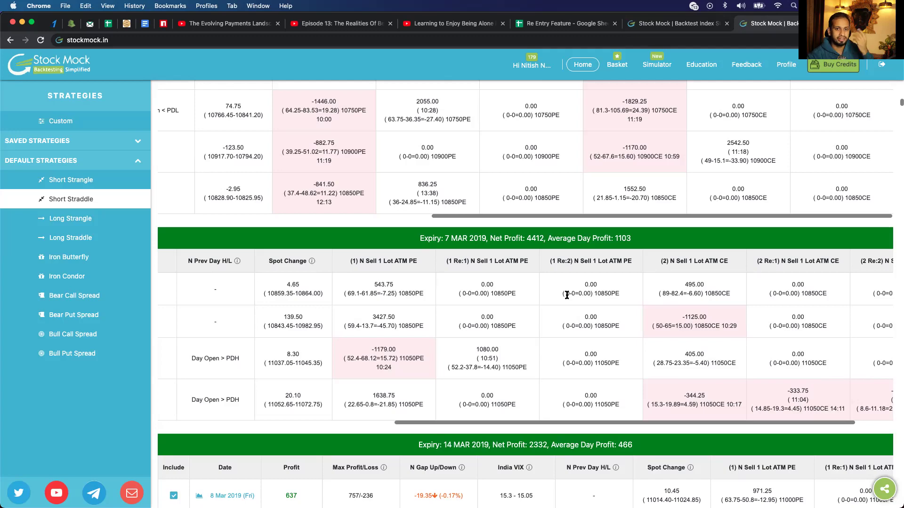
# Switch both legs of the short straddle without re-entry to Banknifty and run its backtest
pyautogui.scroll(20, 567, 295)
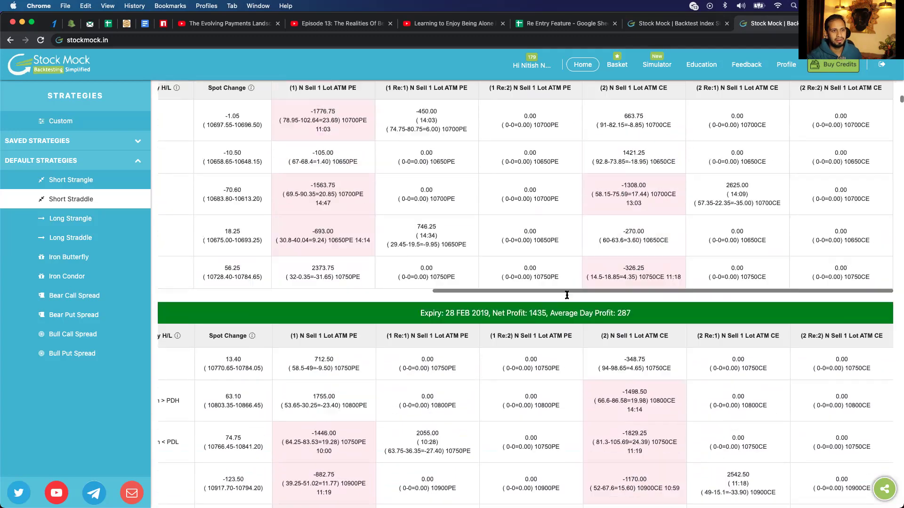
pyautogui.scroll(5, 568, 298)
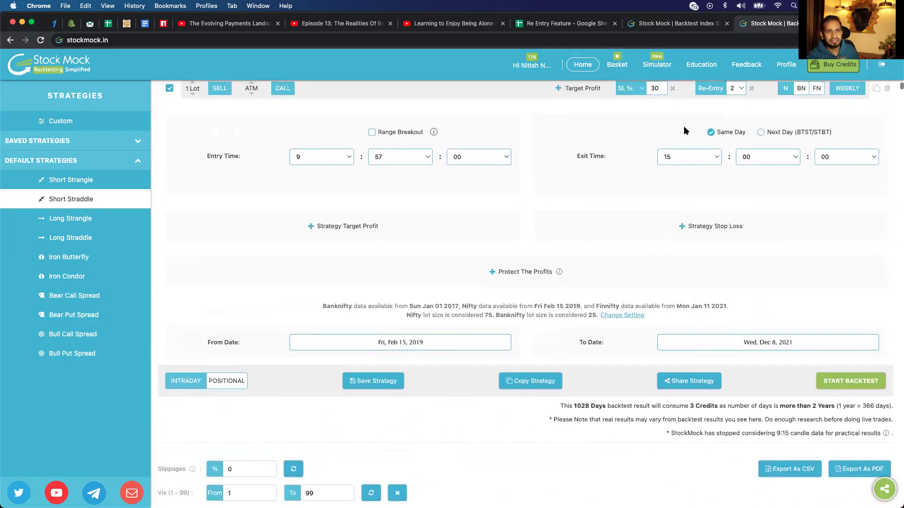
pyautogui.click(680, 26)
pyautogui.scroll(10, 708, 205)
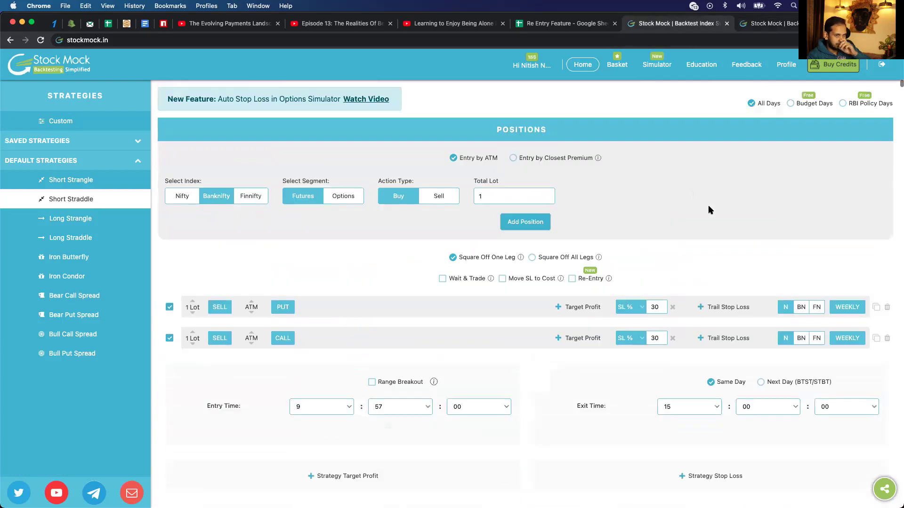
pyautogui.click(800, 307)
pyautogui.click(802, 338)
pyautogui.scroll(-2, 603, 387)
pyautogui.scroll(-3, 604, 388)
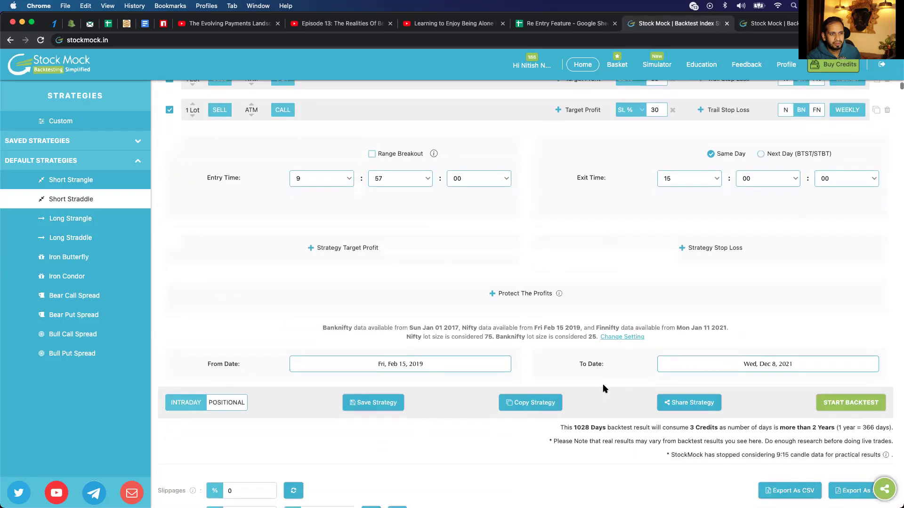
pyautogui.click(828, 402)
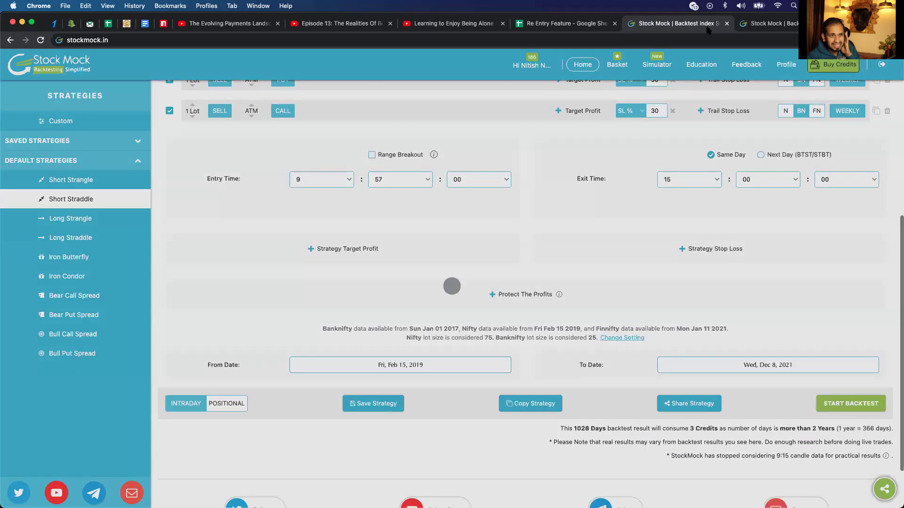
# Switch both legs of the short straddle with two re-entries to Banknifty and run its backtest
pyautogui.click(783, 25)
pyautogui.scroll(5, 801, 313)
pyautogui.click(800, 311)
pyautogui.click(806, 341)
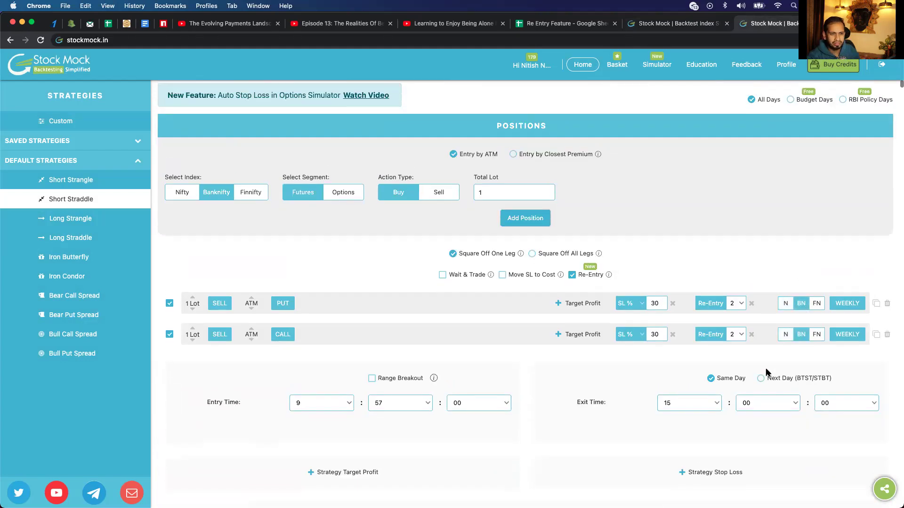
pyautogui.scroll(-6, 777, 372)
pyautogui.click(850, 332)
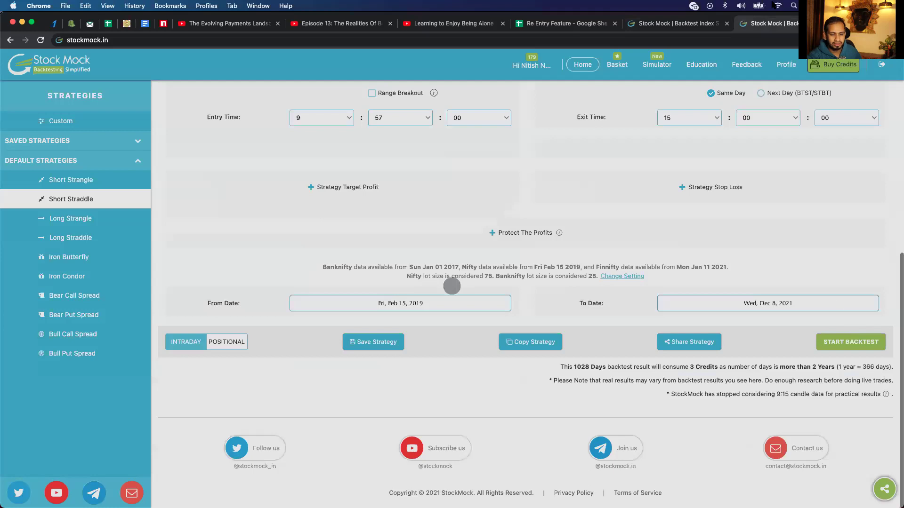
# Review the max drawdown and expectancy of the Banknifty backtest without re-entry
pyautogui.click(688, 26)
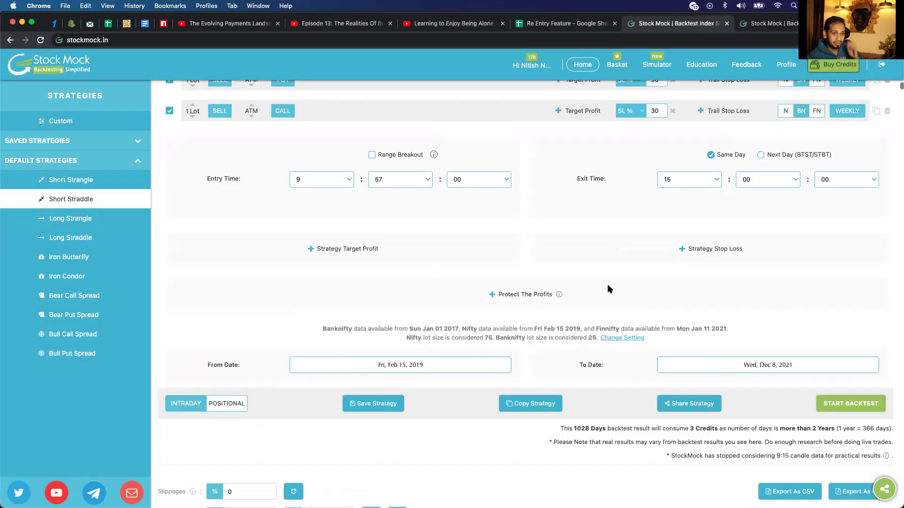
pyautogui.scroll(-10, 607, 285)
pyautogui.scroll(-3, 607, 289)
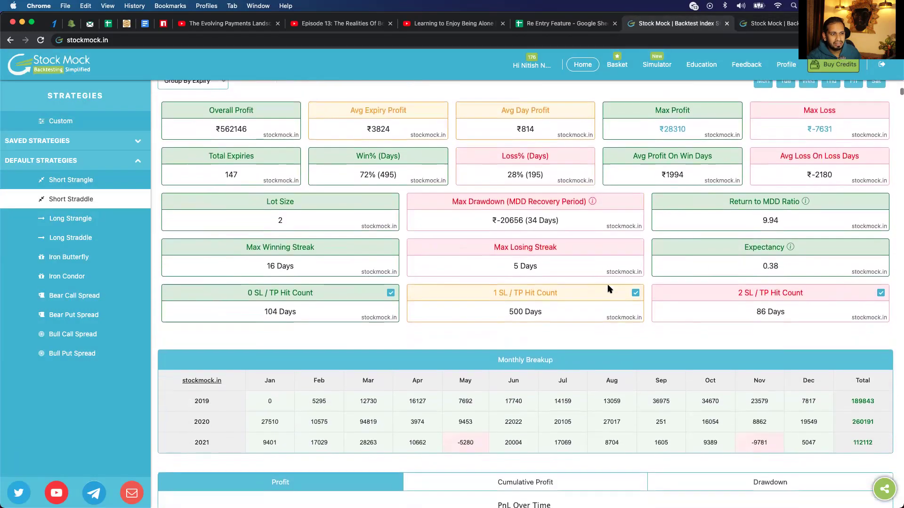
pyautogui.scroll(1, 607, 289)
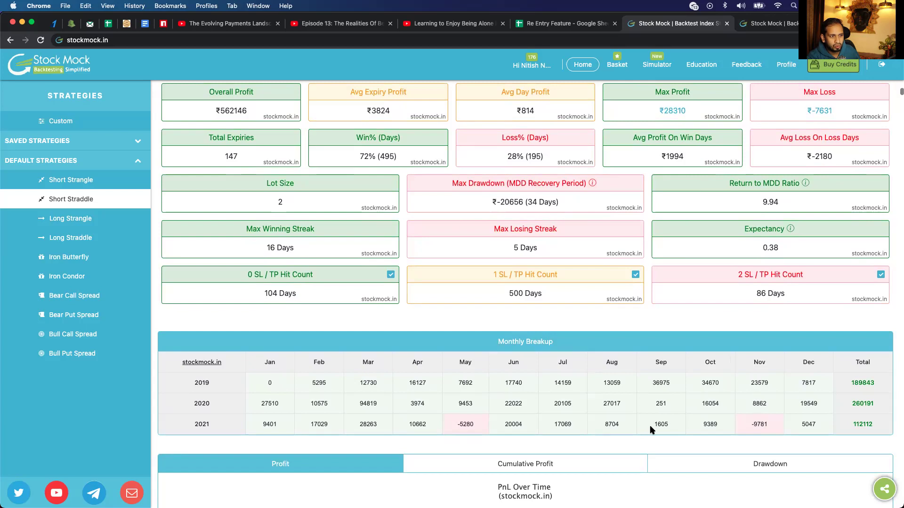
pyautogui.doubleClick(512, 202)
pyautogui.doubleClick(773, 248)
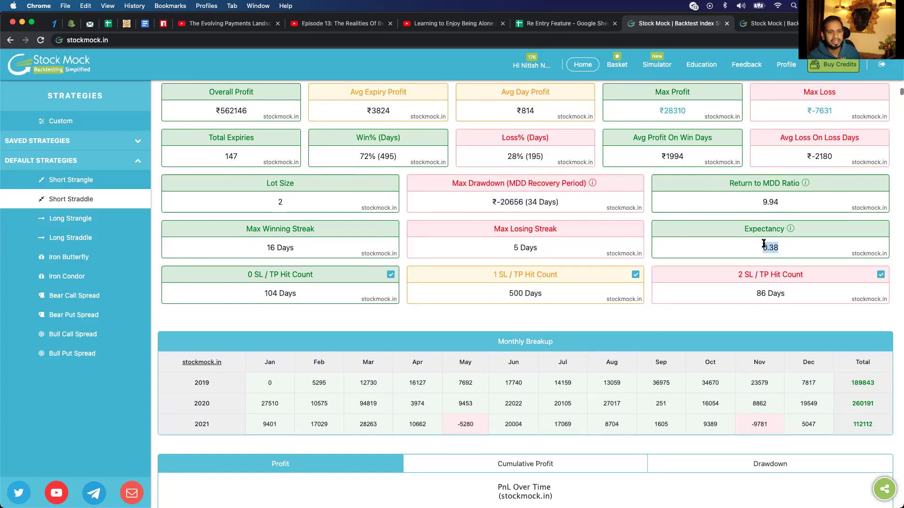
# Review the max drawdown, expectancy and monthly breakup of the Banknifty backtest with two re-entries for comparison
pyautogui.click(772, 23)
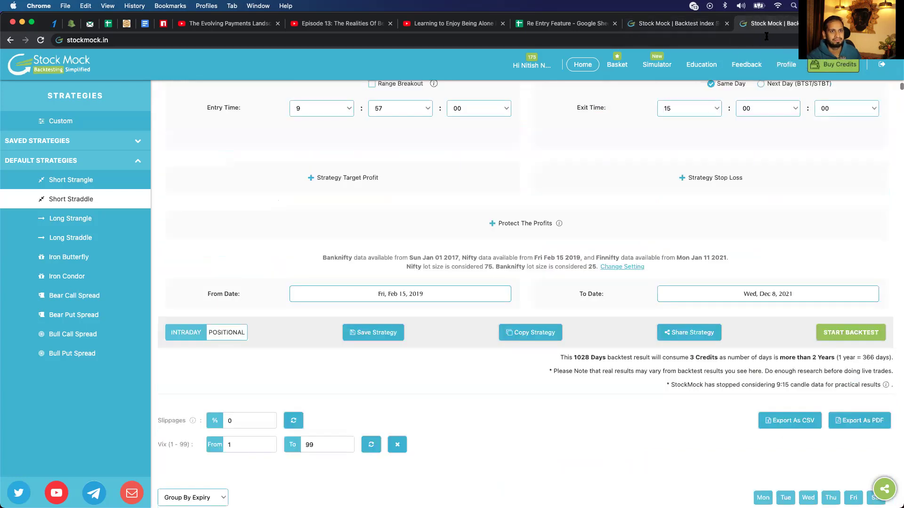
pyautogui.scroll(-5, 588, 257)
pyautogui.scroll(-3, 588, 257)
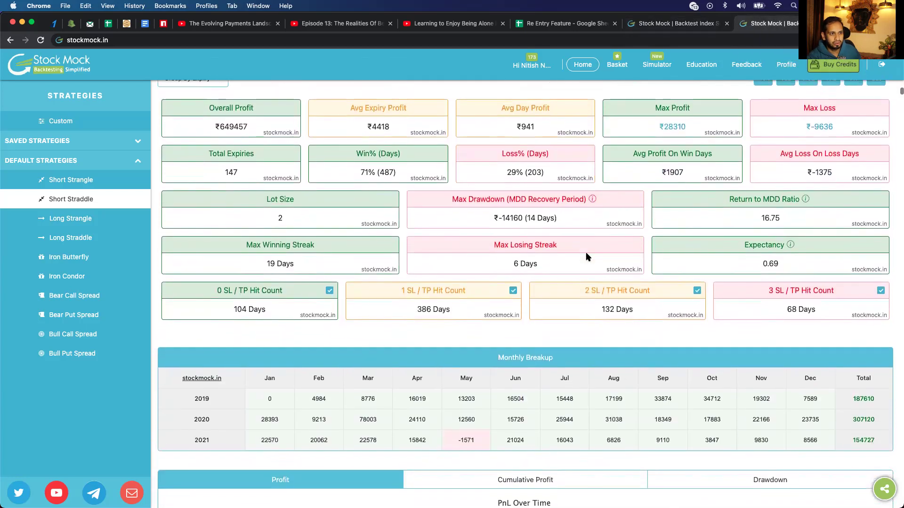
pyautogui.doubleClick(508, 212)
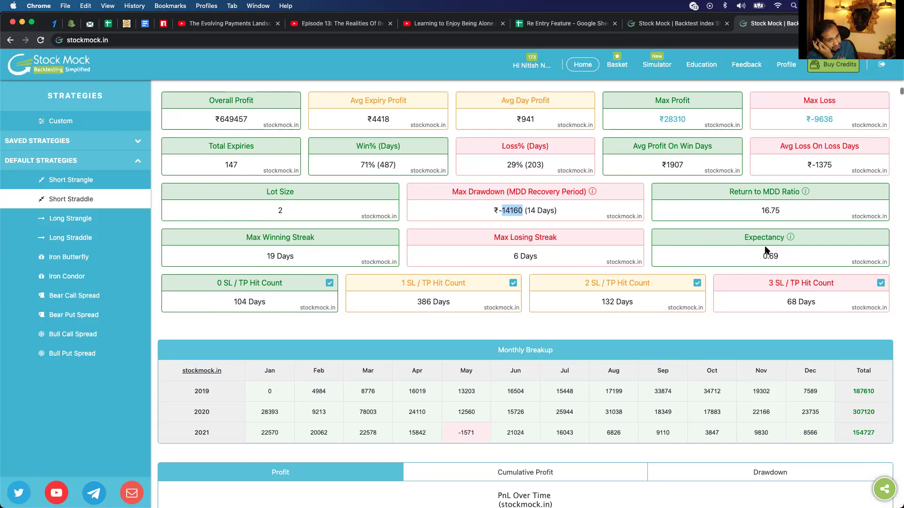
pyautogui.moveTo(793, 255); pyautogui.dragTo(759, 260)
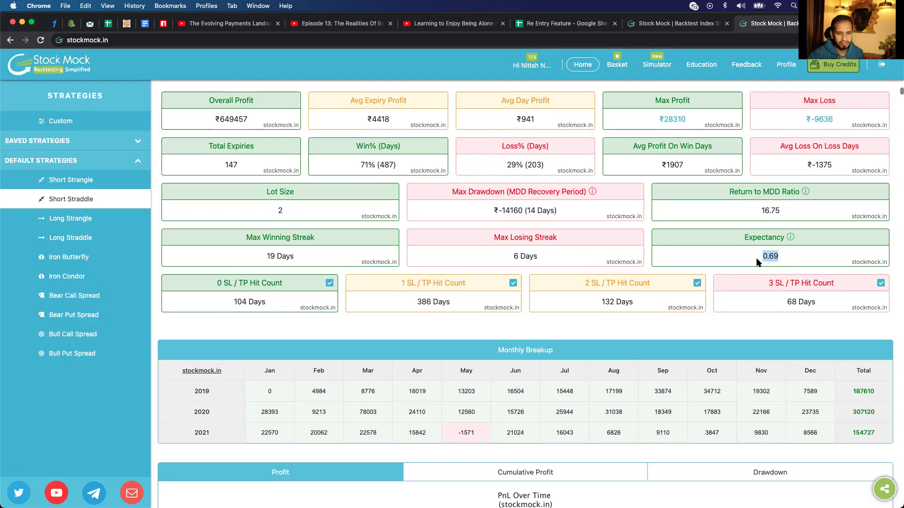
pyautogui.scroll(-1, 758, 262)
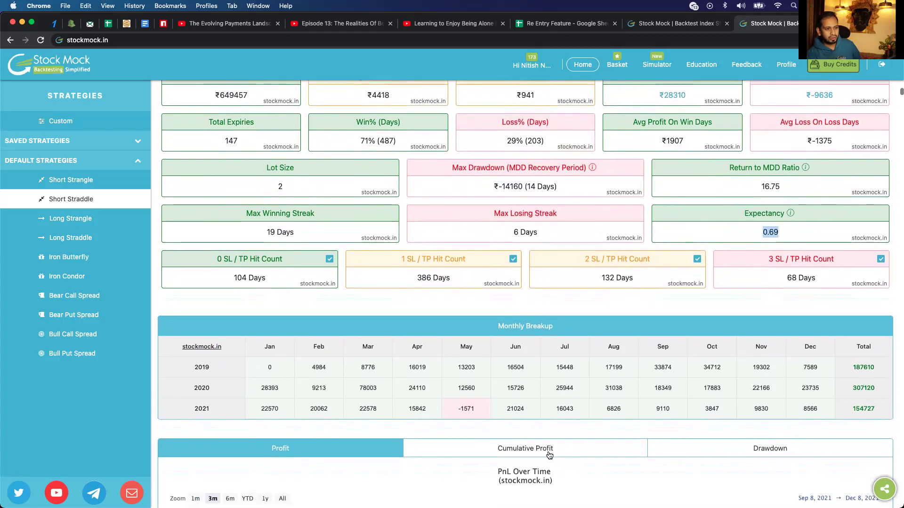
pyautogui.scroll(3, 485, 423)
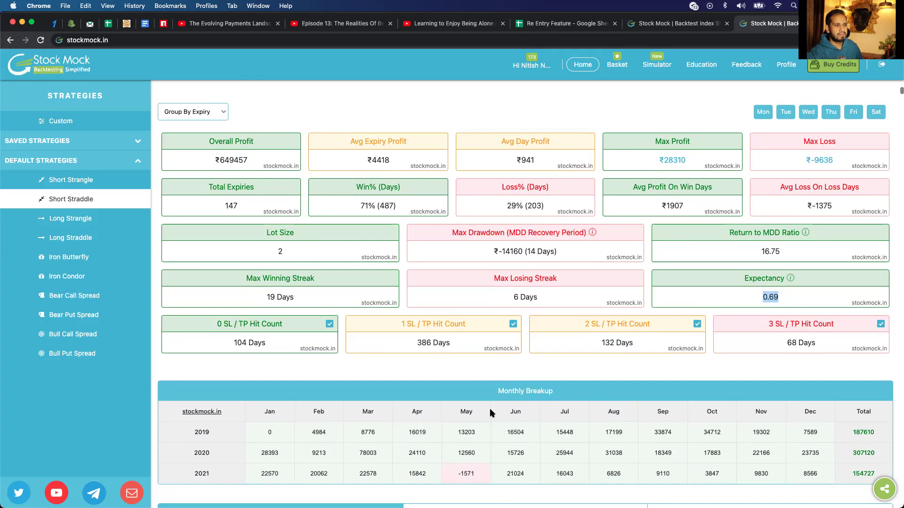
pyautogui.scroll(1, 490, 413)
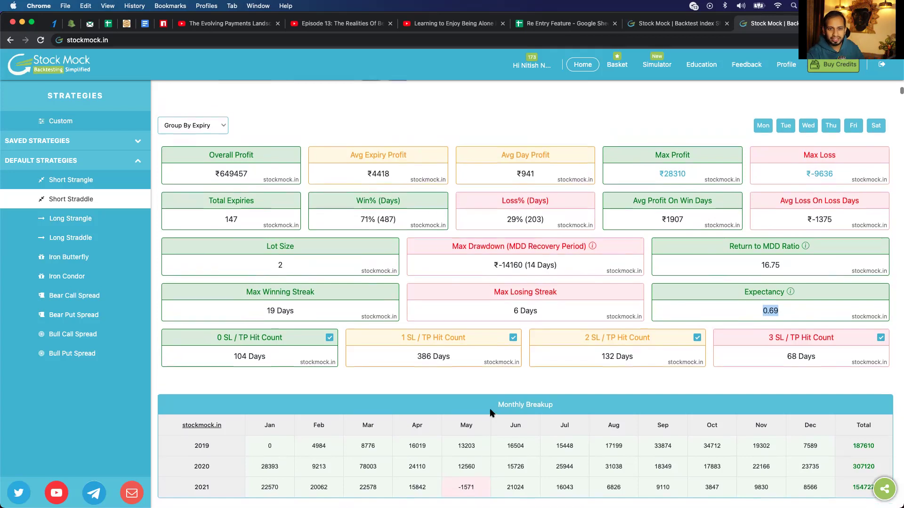
# Toggle Re-Entry and try Move SL to Cost to compare the leg options they allow, leaving only Re-Entry enabled
pyautogui.scroll(10, 490, 413)
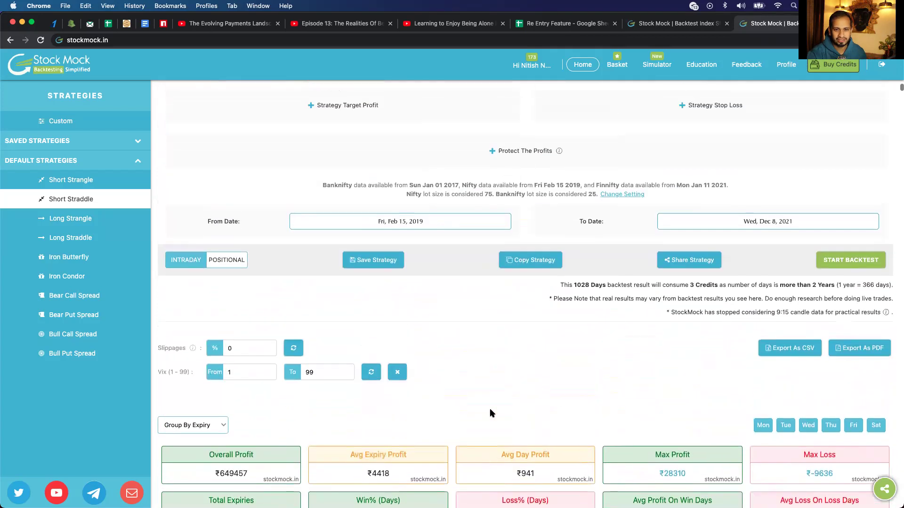
pyautogui.scroll(6, 490, 413)
pyautogui.scroll(-1, 491, 413)
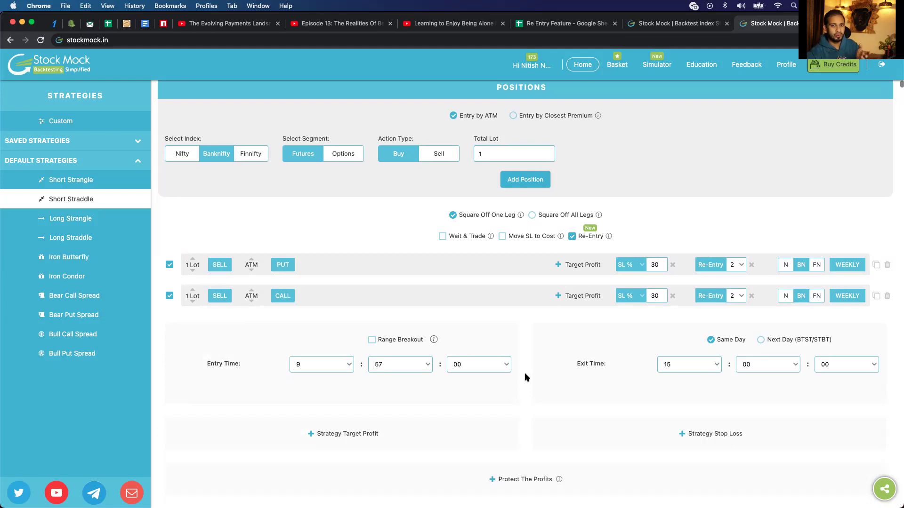
pyautogui.scroll(-1, 524, 377)
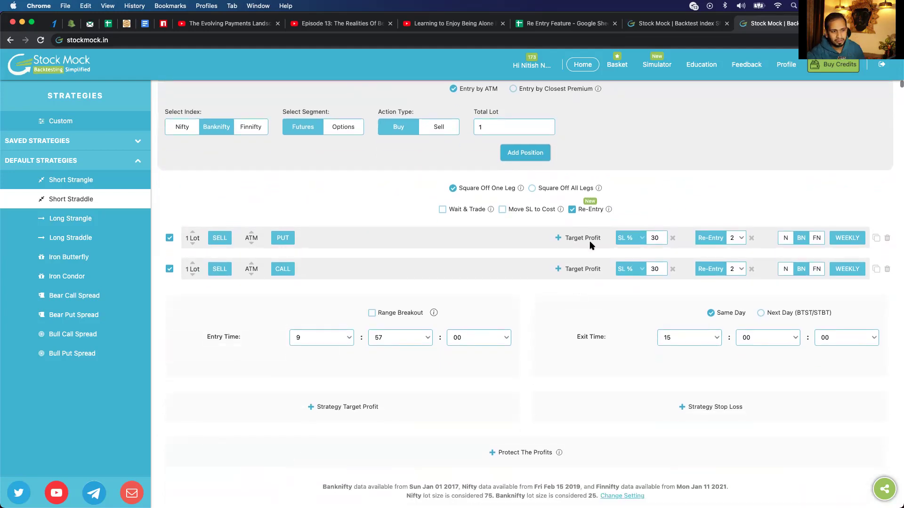
pyautogui.click(580, 211)
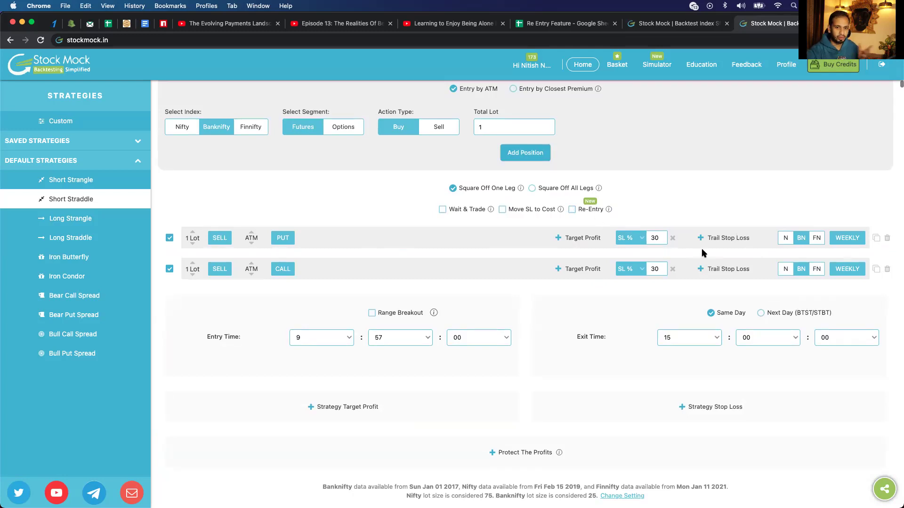
pyautogui.click(591, 210)
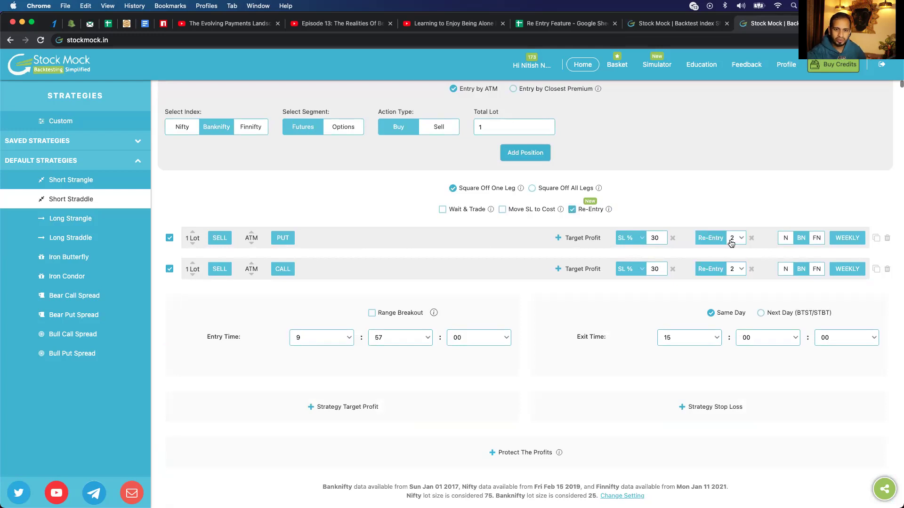
pyautogui.click(602, 213)
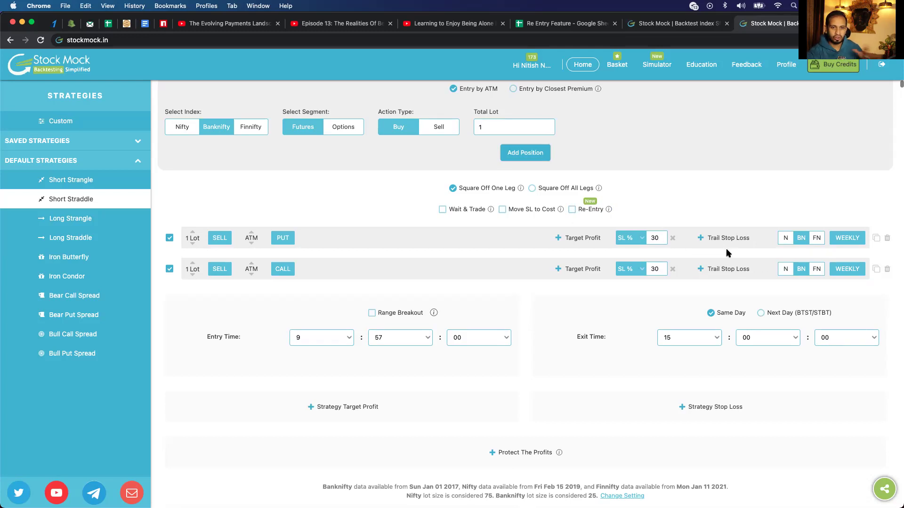
pyautogui.click(502, 209)
pyautogui.click(582, 213)
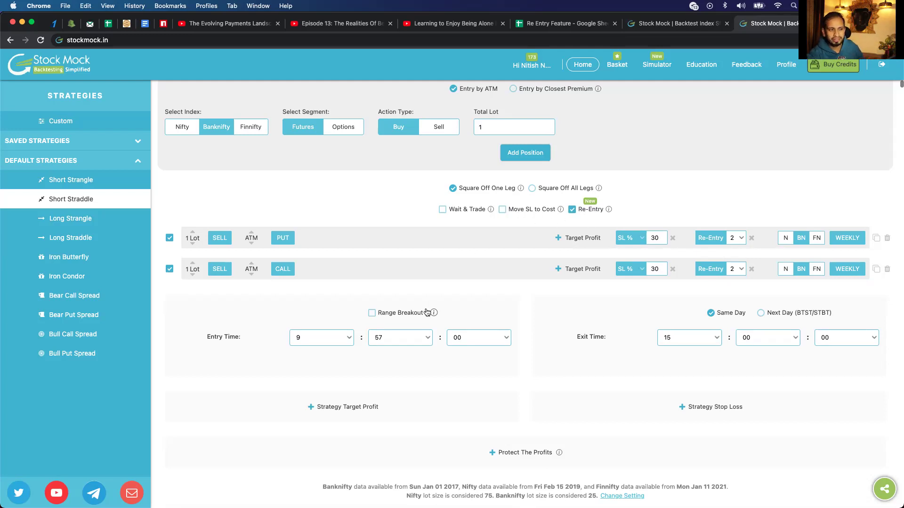
pyautogui.scroll(-1, 463, 375)
pyautogui.scroll(1, 462, 379)
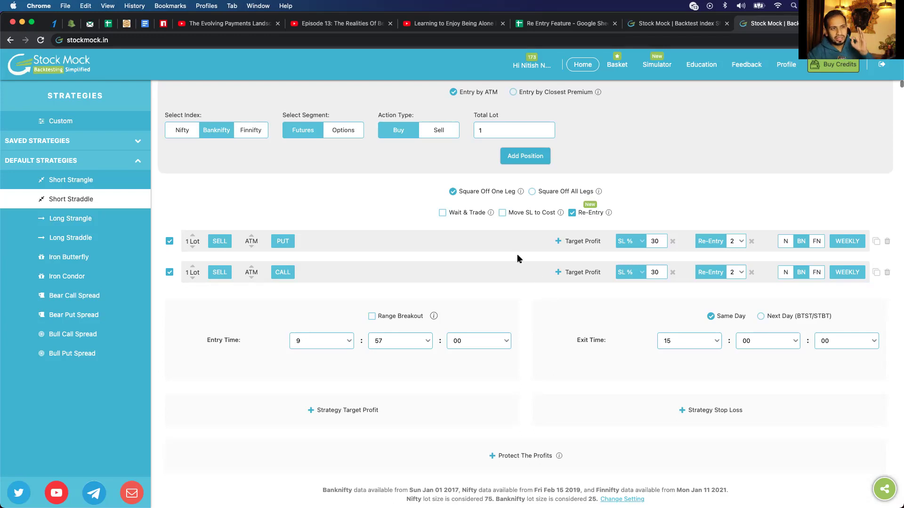
# Open the saved Reentry Basket among the baskets
pyautogui.click(626, 71)
pyautogui.scroll(-5, 106, 247)
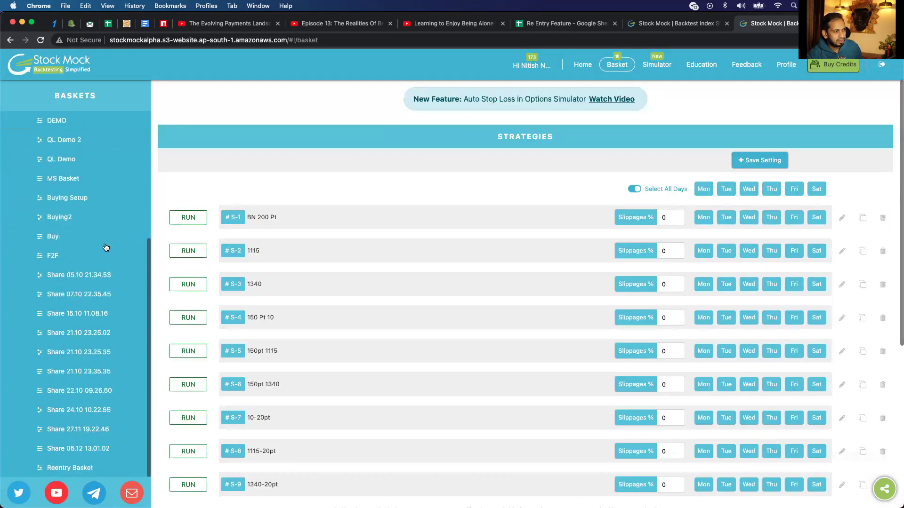
pyautogui.click(99, 470)
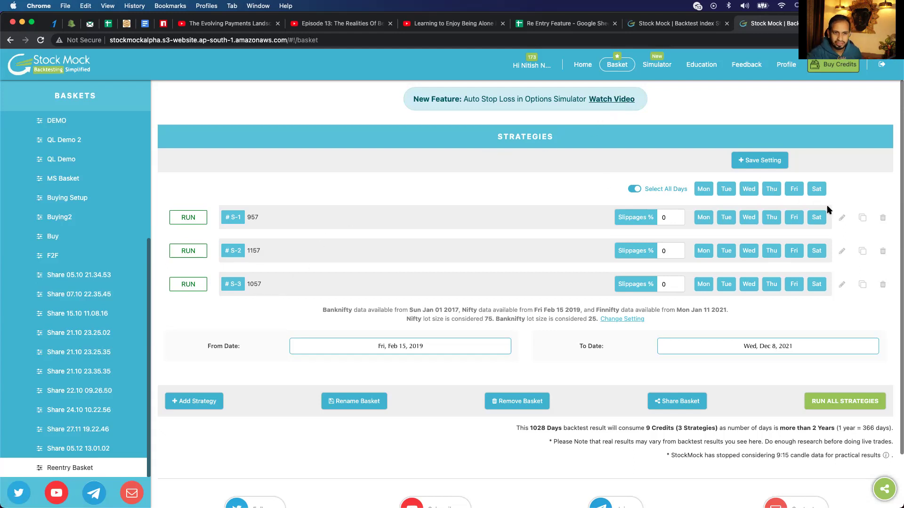
# Inspect the leg, re-entry and entry/exit time settings of strategy 957 in the basket, and close it without updating
pyautogui.click(842, 218)
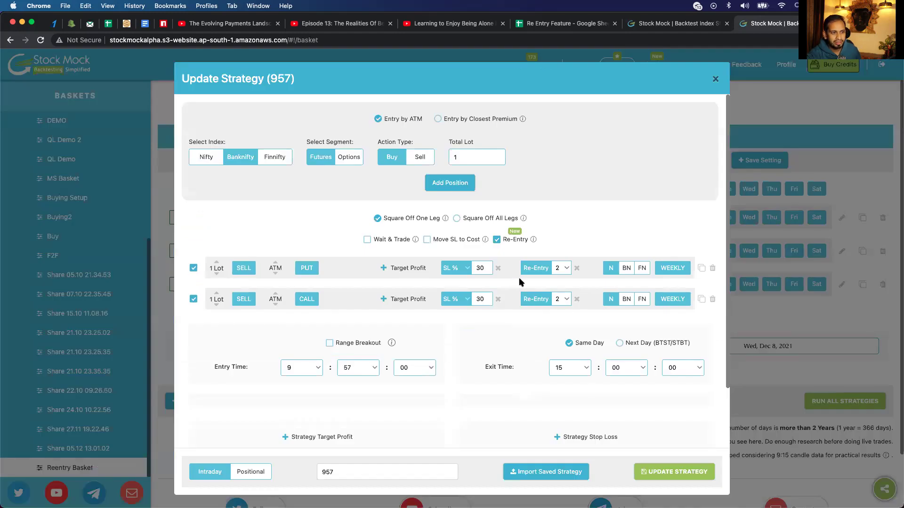
pyautogui.scroll(-2, 510, 370)
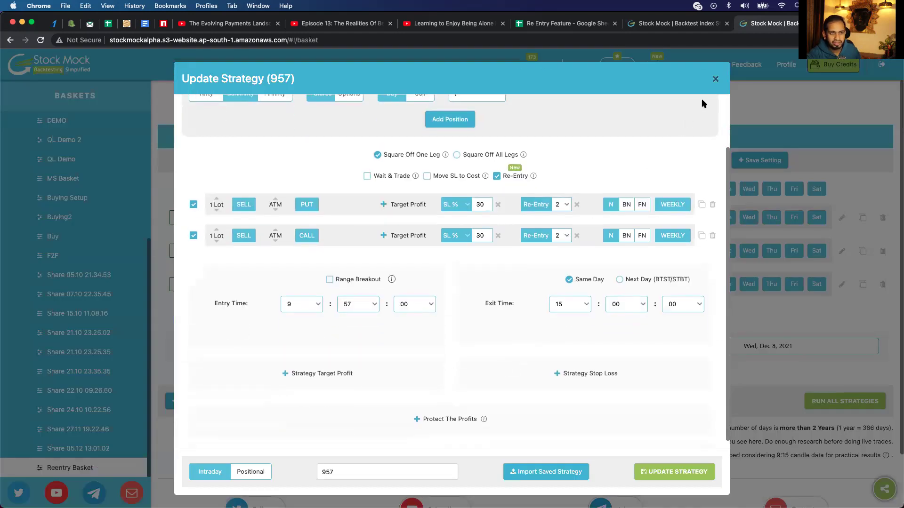
pyautogui.click(715, 79)
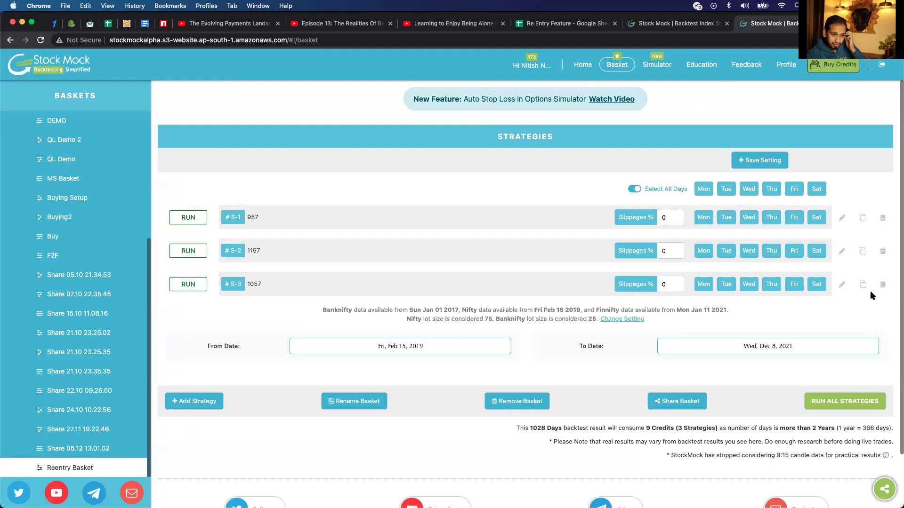
# Run the backtest of all strategies in the Reentry Basket and bring up its results
pyautogui.click(853, 401)
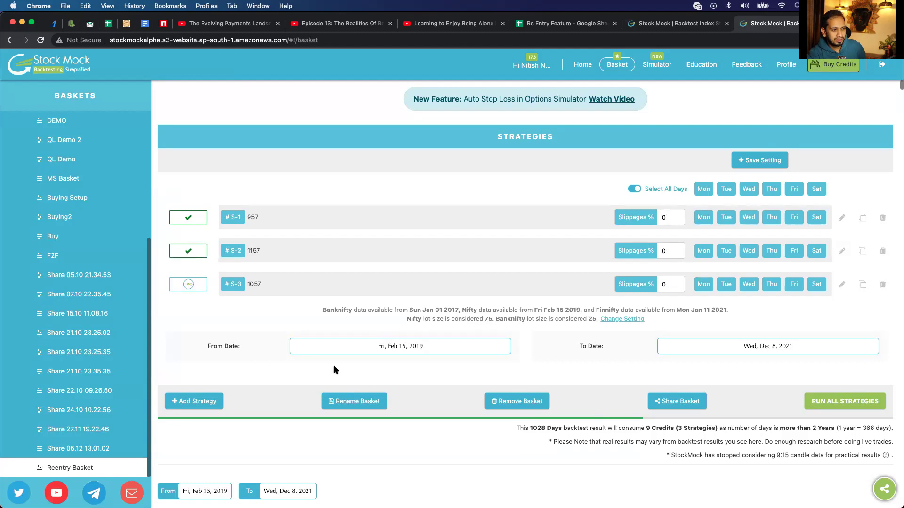
pyautogui.scroll(-3, 333, 365)
pyautogui.scroll(-3, 334, 370)
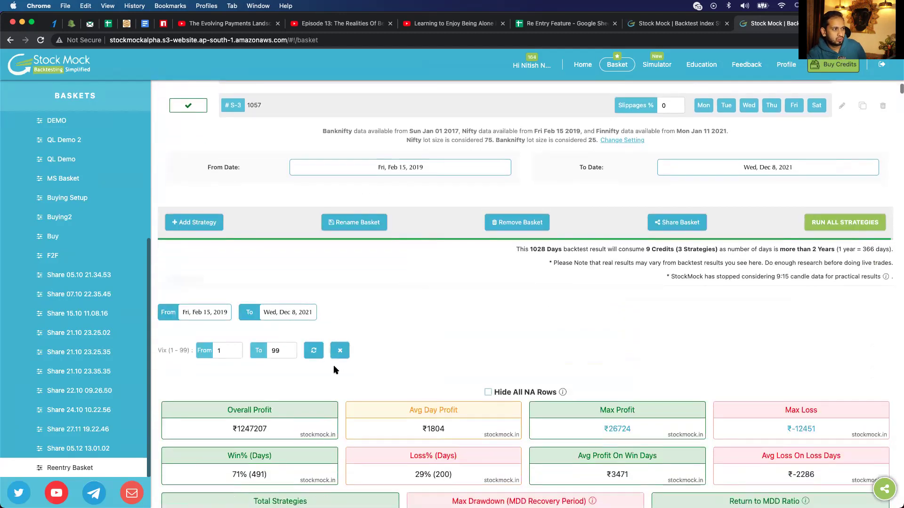
# Review the basket's combined profit and drawdown statistics, the per-strategy comparison and the monthly breakup
pyautogui.scroll(-8, 346, 278)
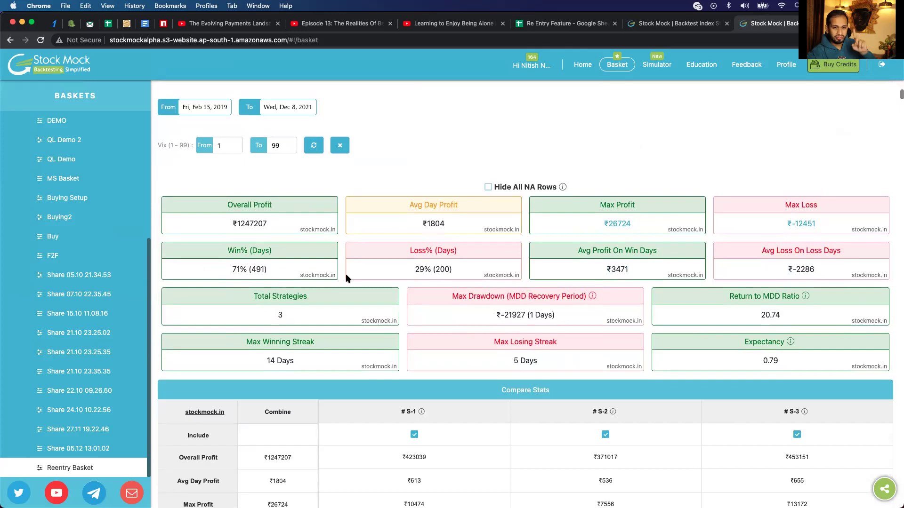
pyautogui.scroll(-2, 345, 278)
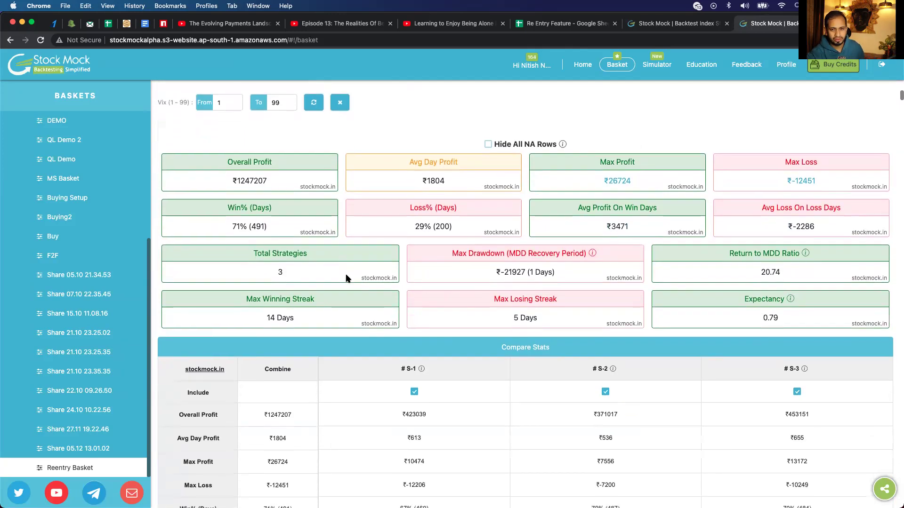
pyautogui.scroll(-1, 345, 277)
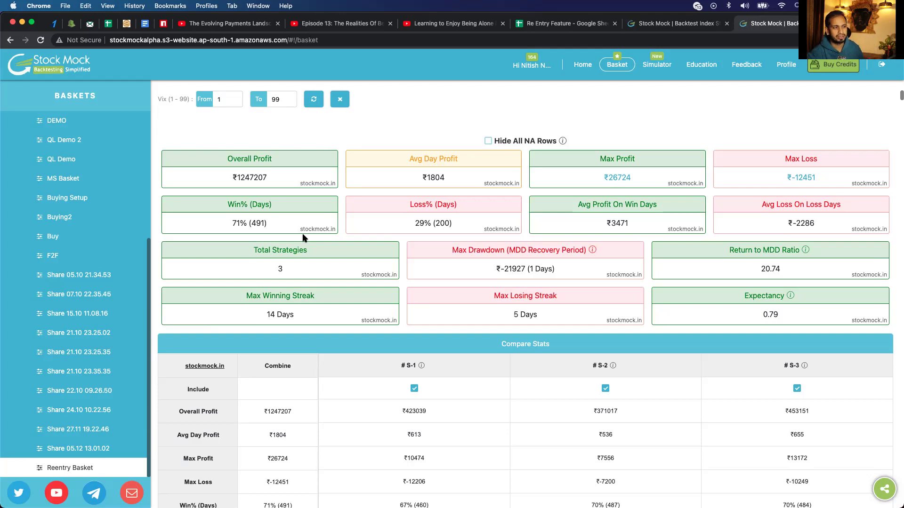
pyautogui.scroll(-1, 435, 248)
pyautogui.scroll(-15, 435, 253)
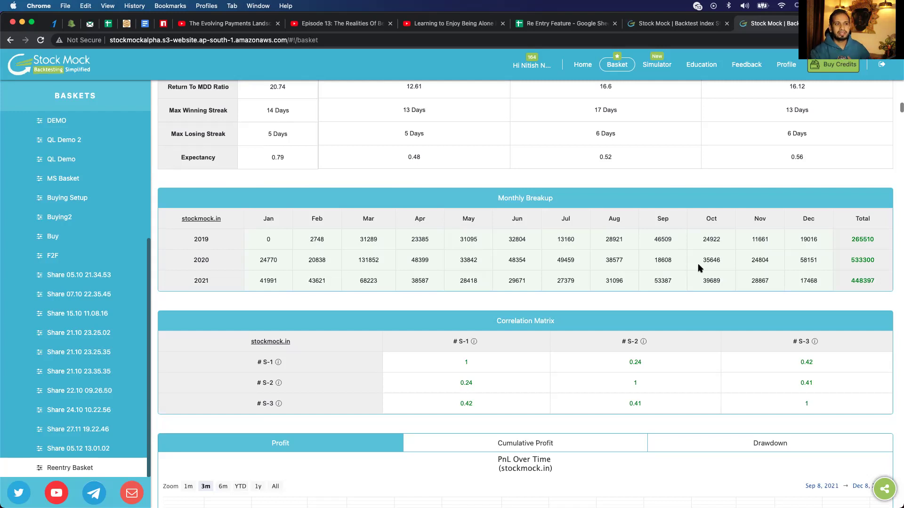
pyautogui.scroll(15, 698, 268)
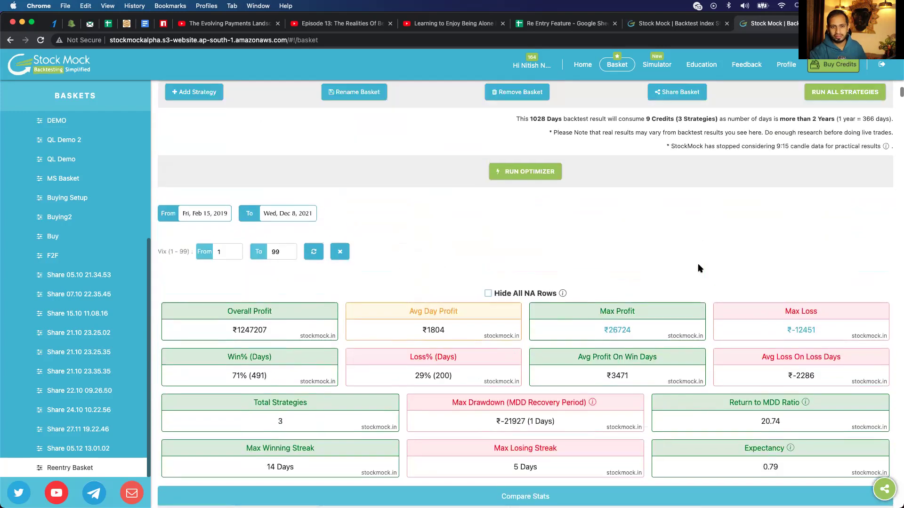